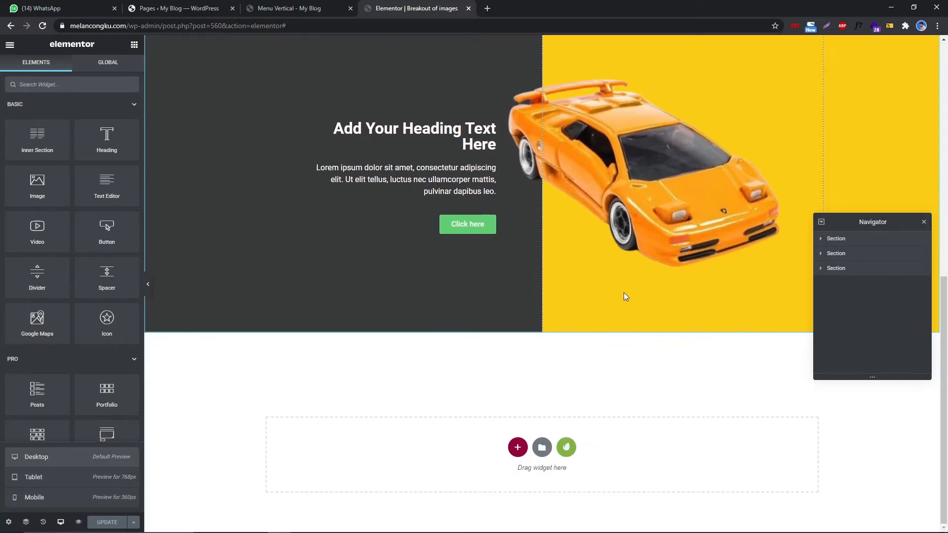
- Look over the finished breakout image sections on the example page and slightly narrow the yellow car's column
scroll(624, 293, "up", 8)
scroll(778, 214, "up", 2)
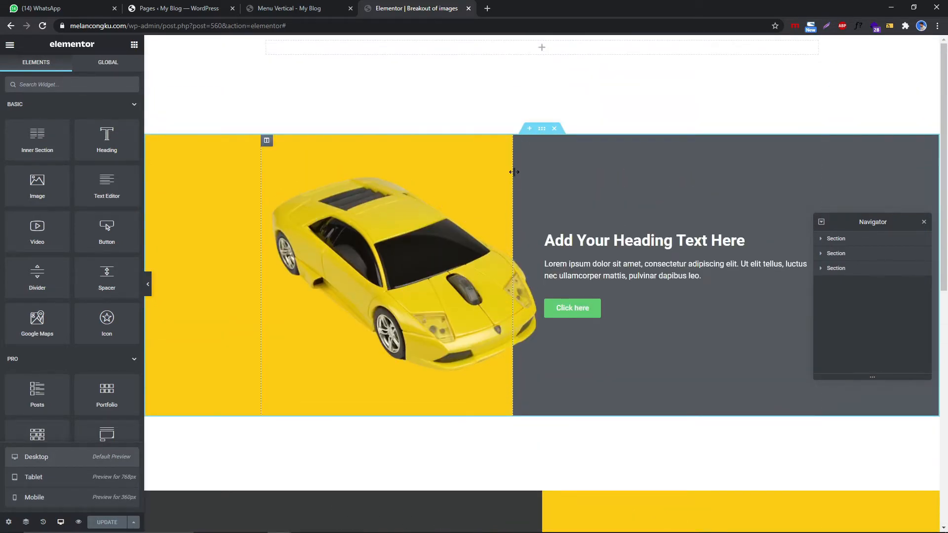
mouse_move(512, 177)
left_mouse_down()
mouse_move(602, 179)
mouse_move(508, 173)
left_mouse_up()
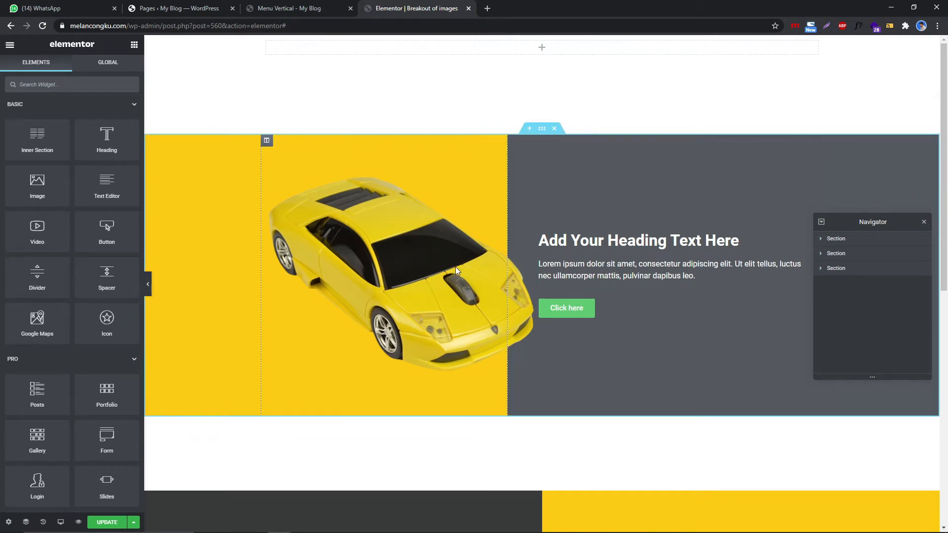
scroll(518, 323, "down", 4)
scroll(517, 321, "up", 2)
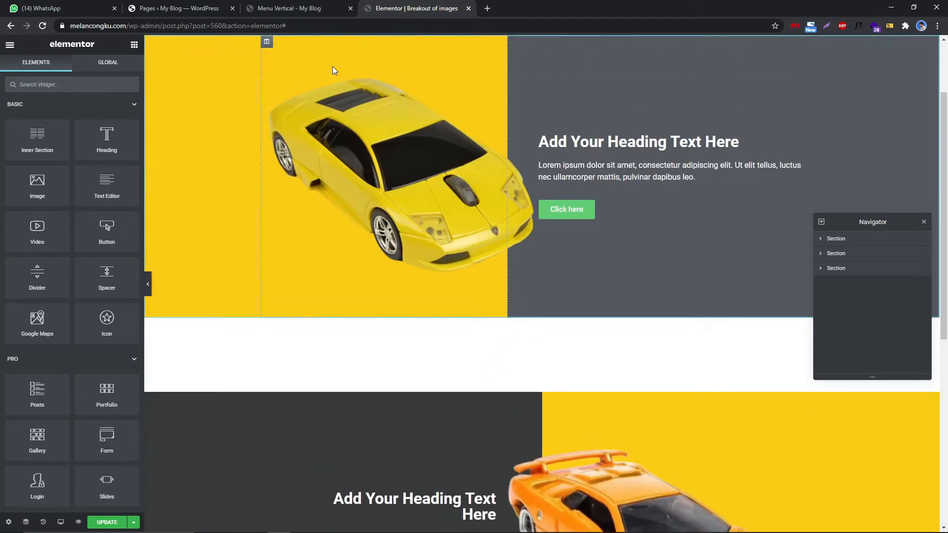
- Add a new WordPress page titled "Breakout gambar" and save it as a draft
left_click(167, 5)
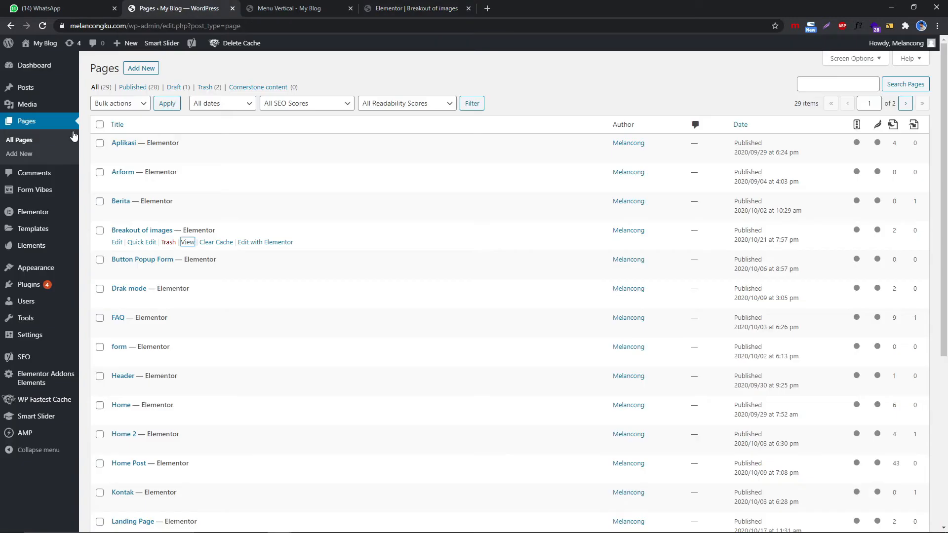
left_click(136, 73)
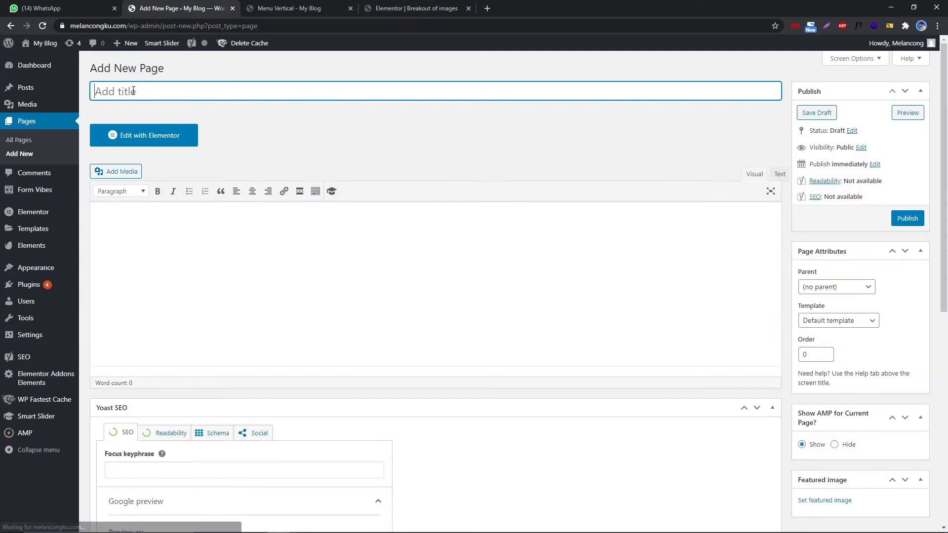
type("Breakout gambar")
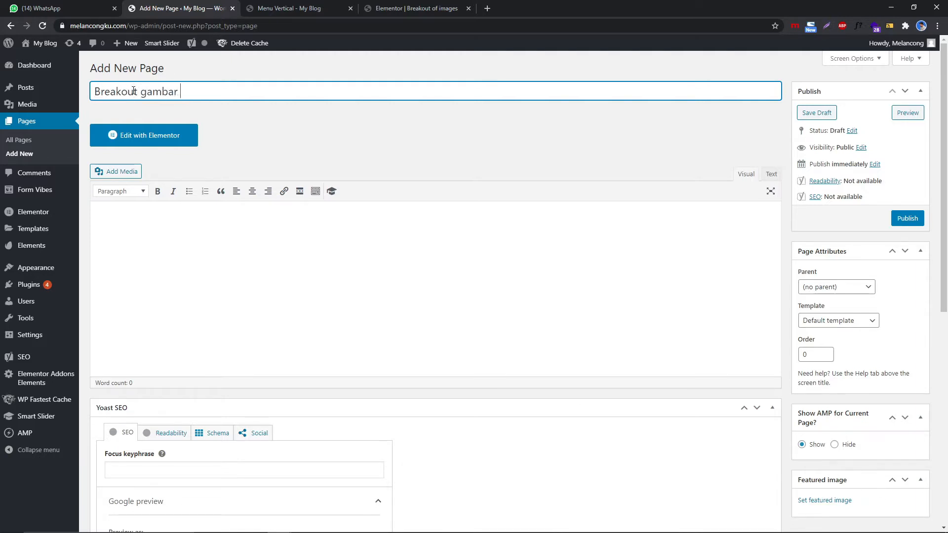
key("Return")
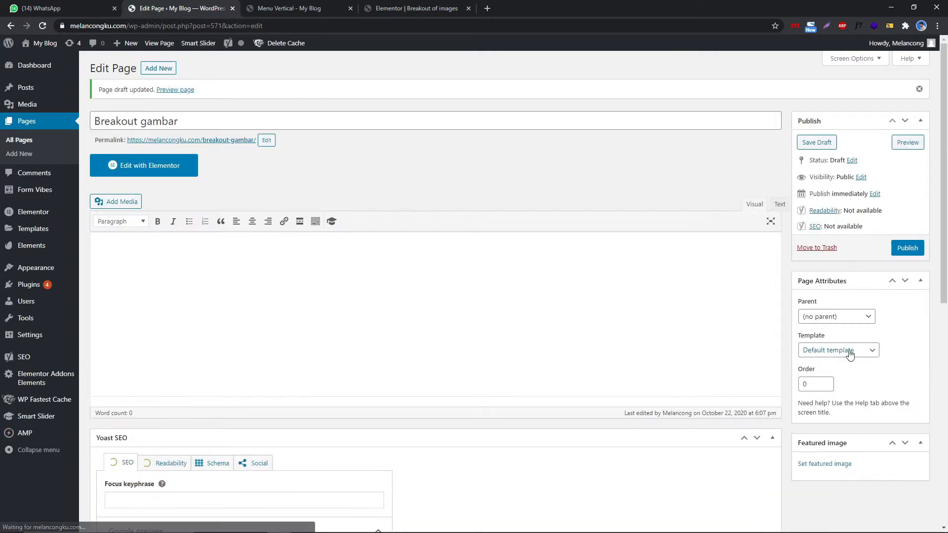
- Set the page's template to Elementor Canvas and publish the page
left_click(849, 352)
left_click(837, 372)
left_click(907, 248)
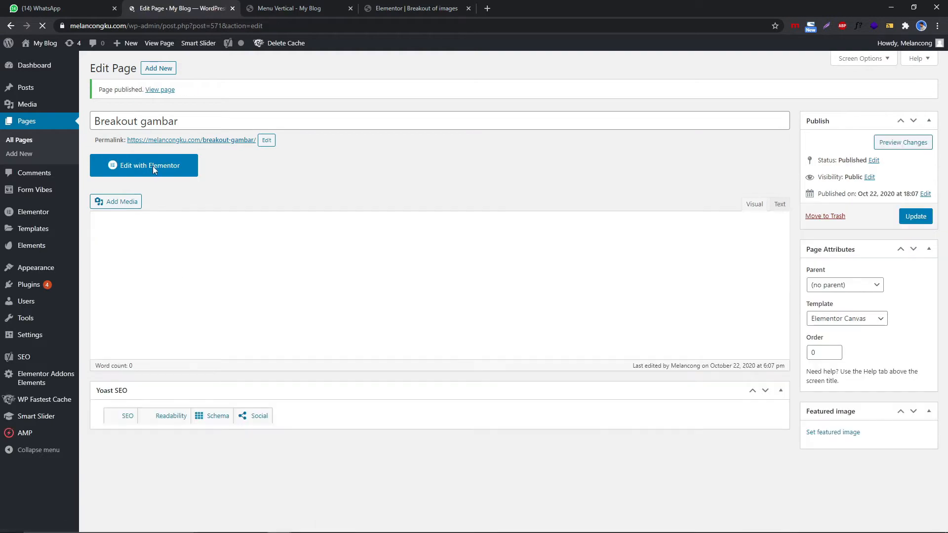
- Open the page in the Elementor editor and add a section with two equal columns
left_click(143, 167)
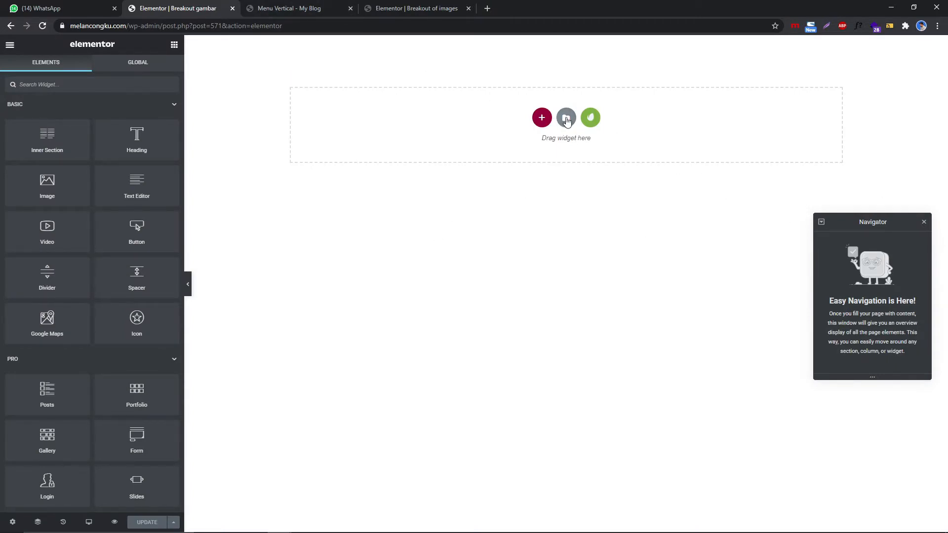
left_click(541, 119)
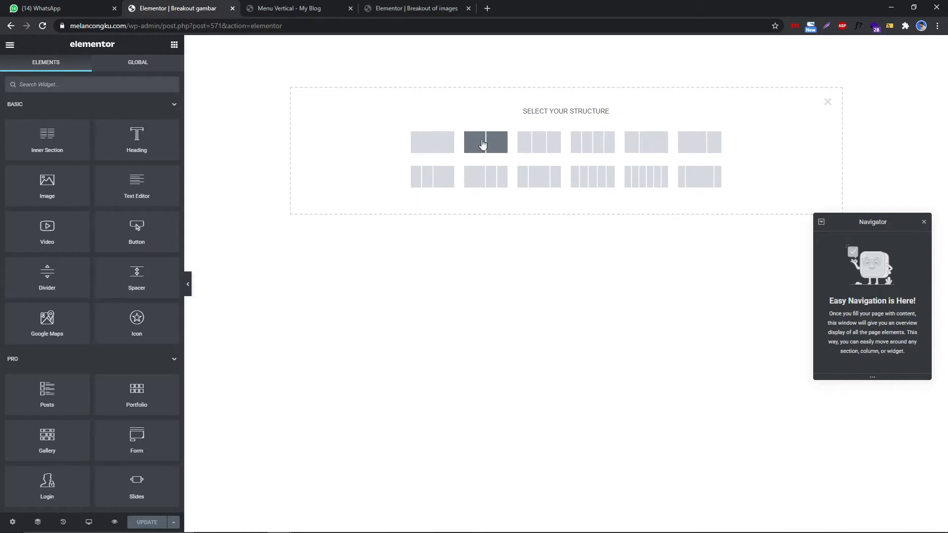
left_click(488, 144)
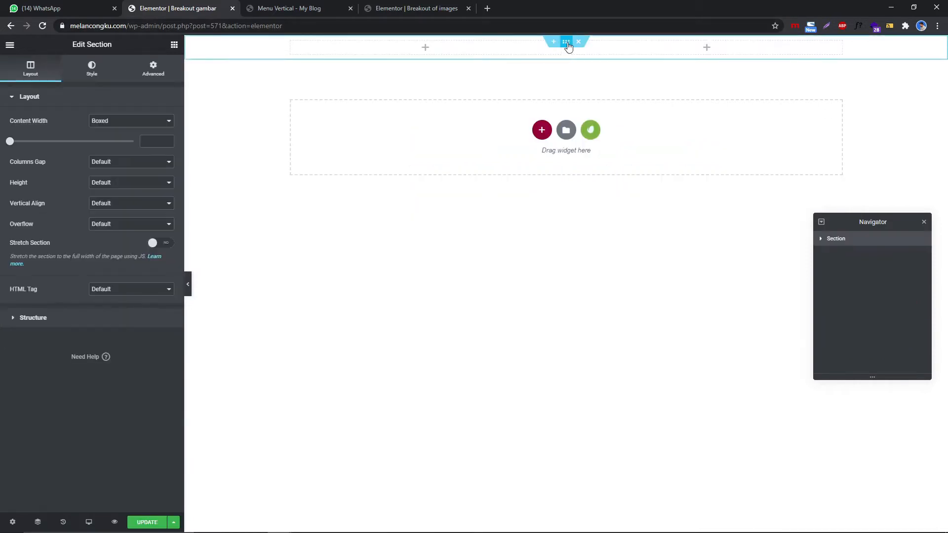
- Set the new section's top and bottom margins to 100 px
left_click(153, 69)
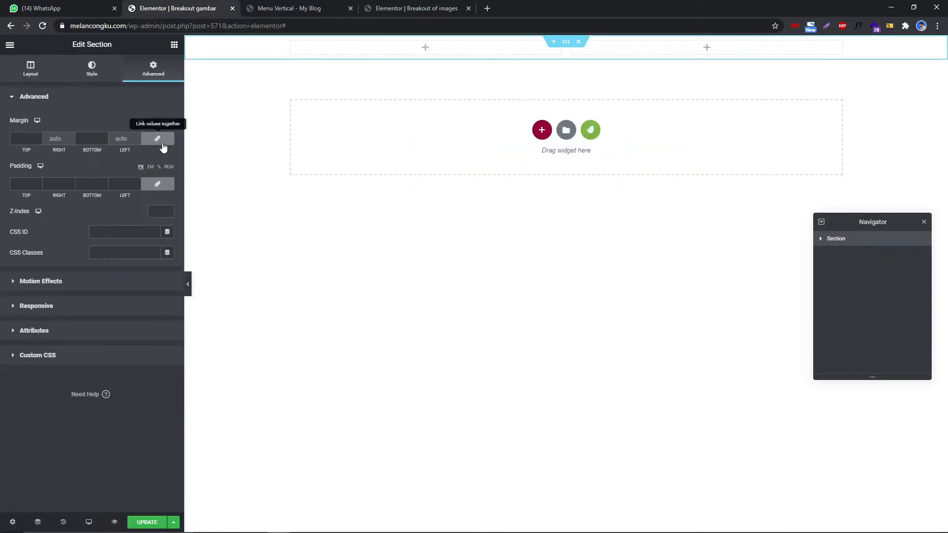
left_click(91, 139)
type("1")
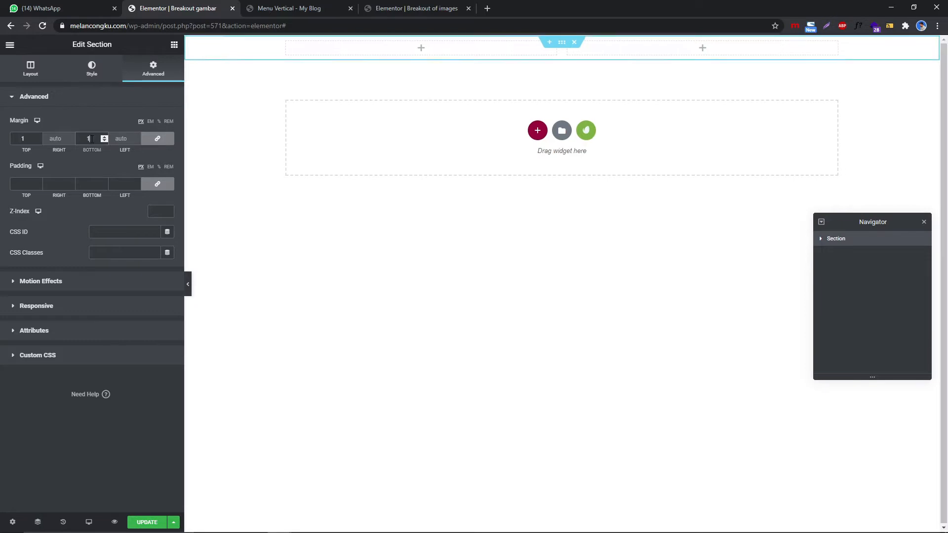
type("00")
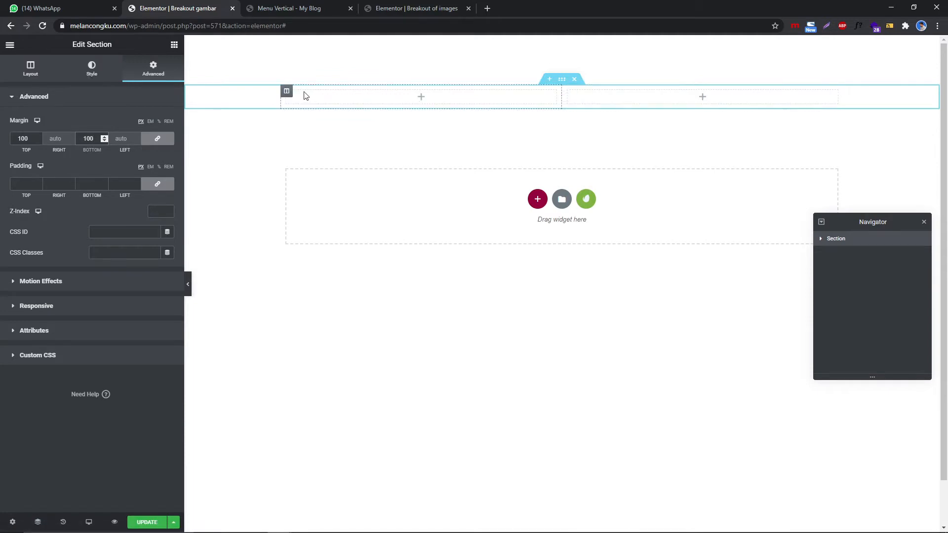
- Give the right column a classic background in the Secondary global color, #54595F
left_click(568, 92)
left_click(91, 69)
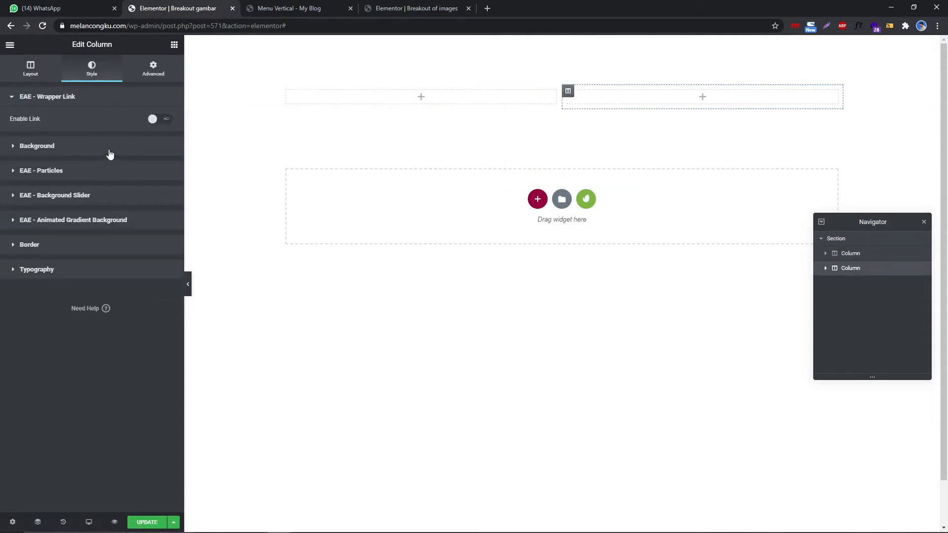
left_click(143, 150)
left_click(141, 166)
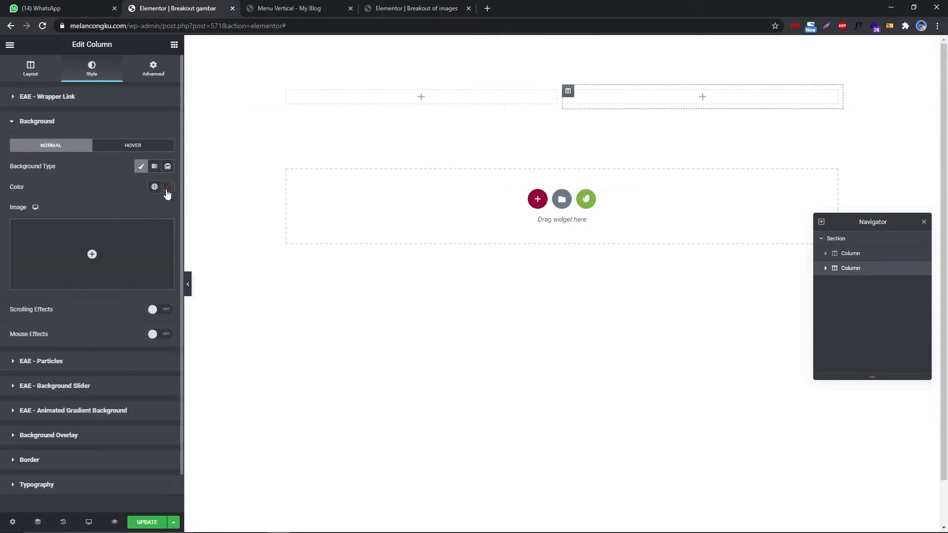
left_click(167, 187)
left_click(155, 186)
scroll(93, 295, "down", 1)
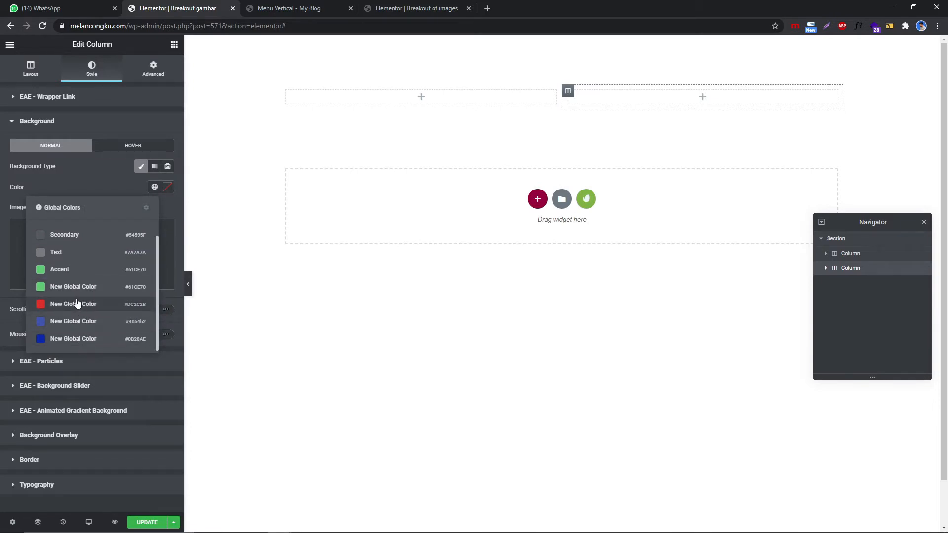
left_click(69, 235)
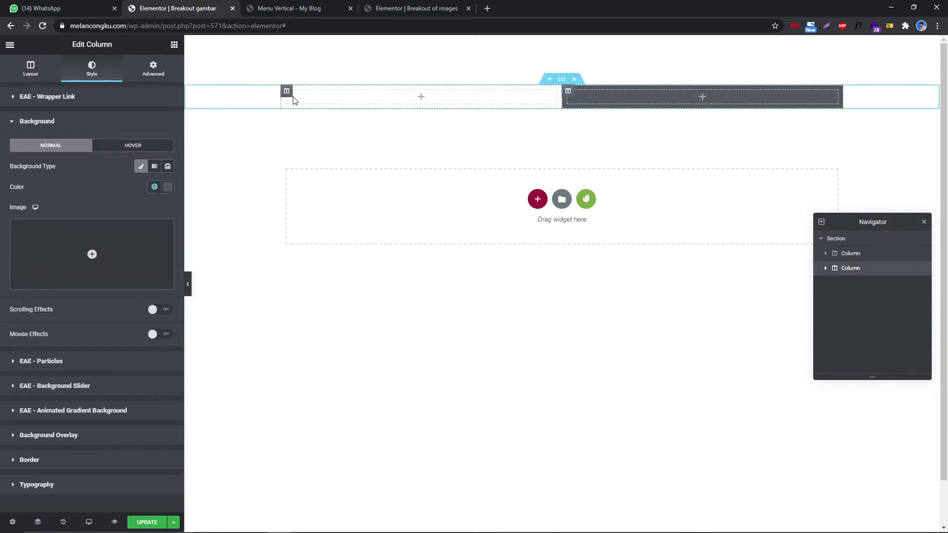
- Give the left column a classic background in the blue global color #4054B2
left_click(287, 92)
left_click(92, 69)
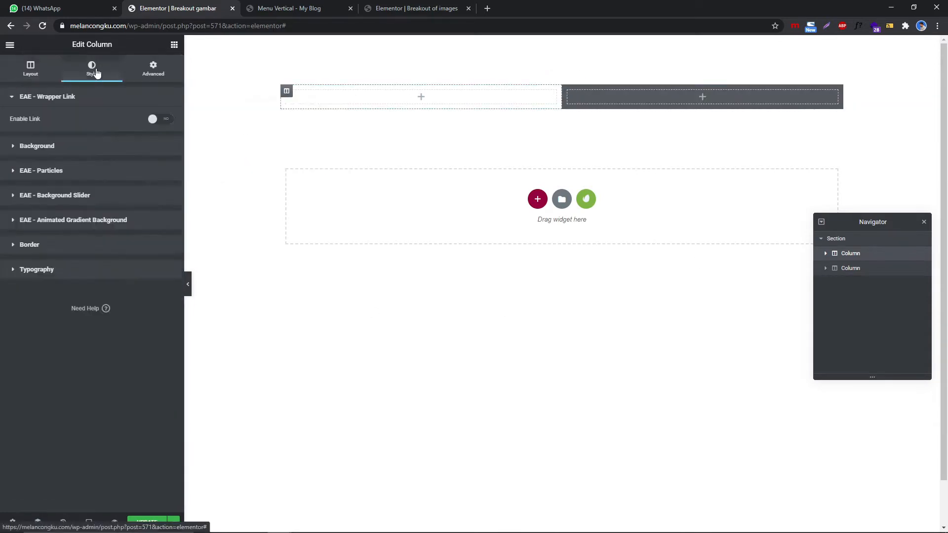
left_click(133, 146)
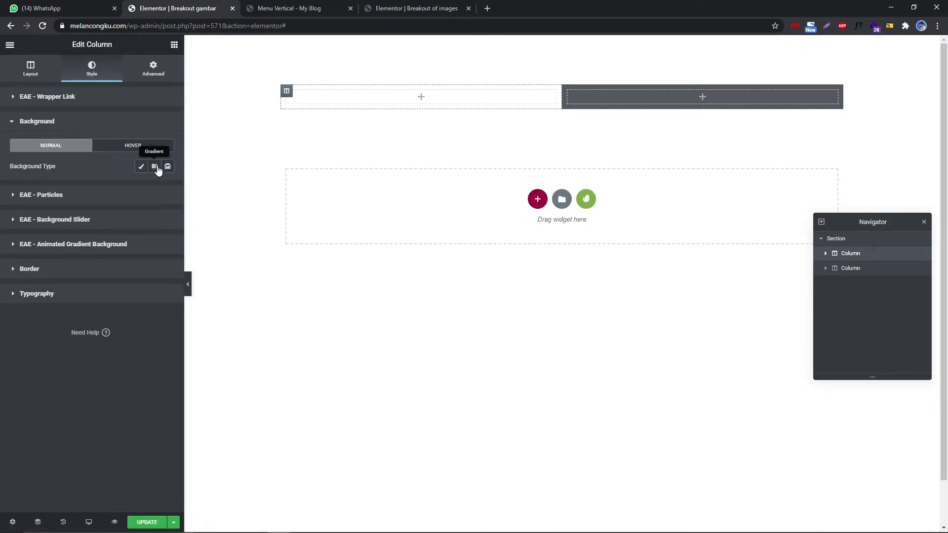
left_click(141, 166)
left_click(155, 187)
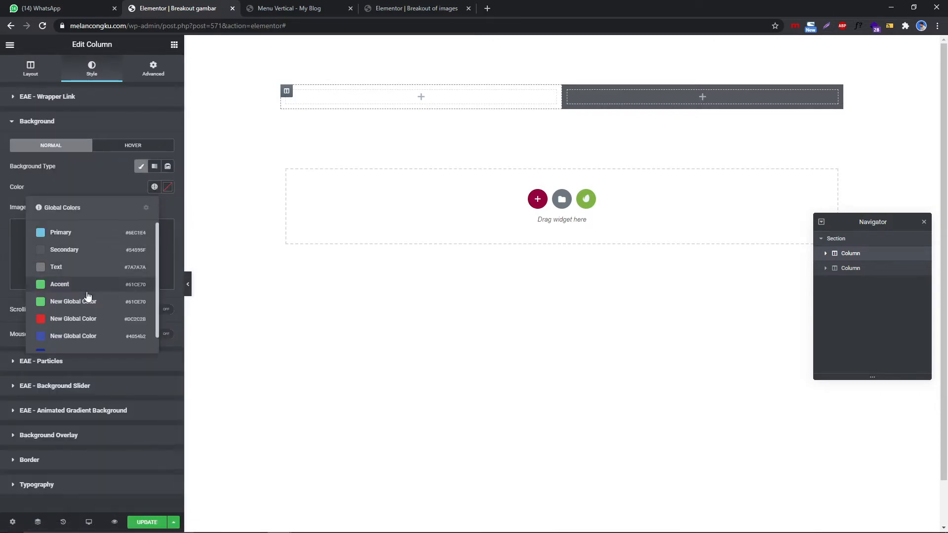
scroll(91, 316, "down", 1)
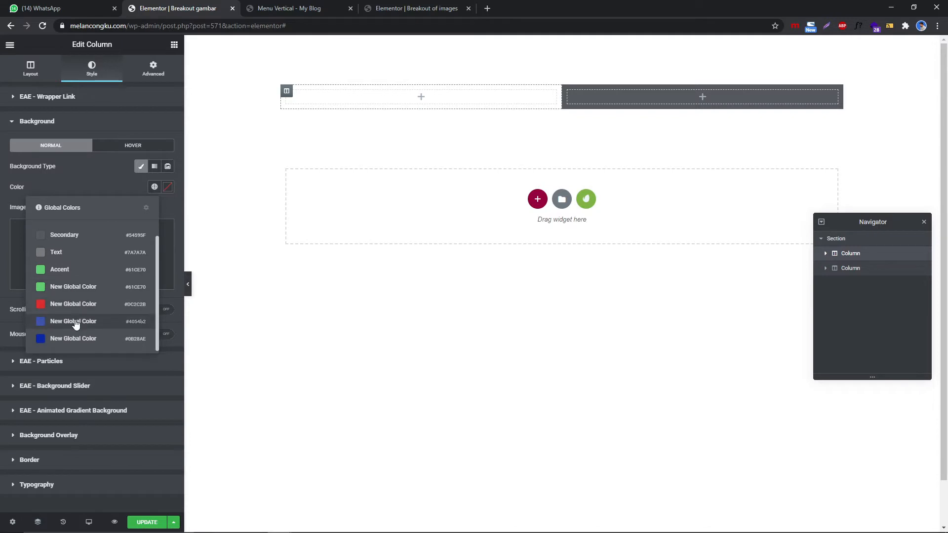
left_click(74, 322)
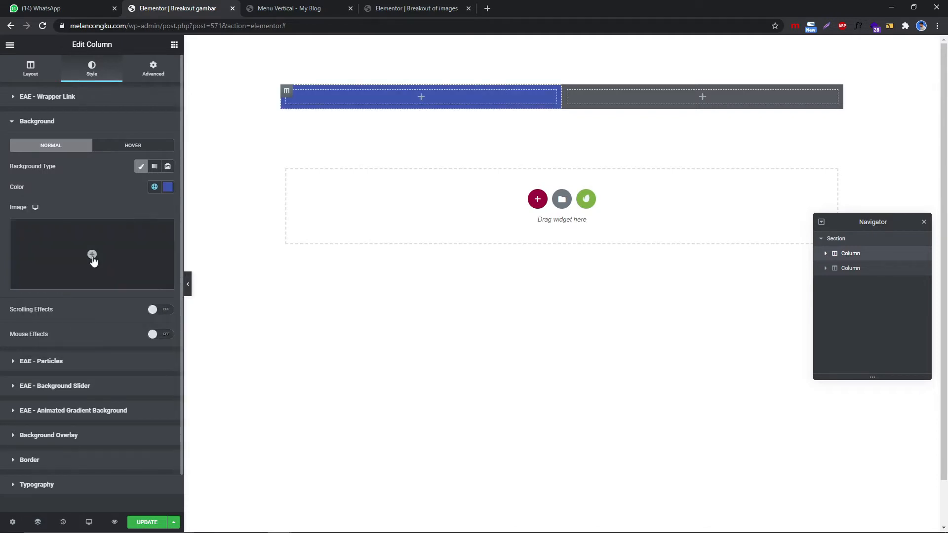
- Change the left column's background to the darker blue global color #0B28AE
left_click(155, 187)
scroll(78, 344, "down", 1)
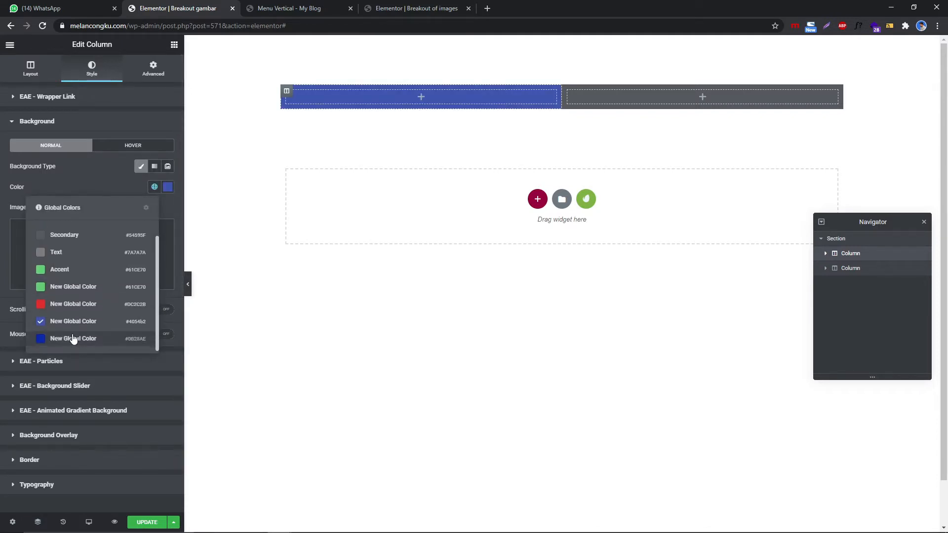
left_click(72, 334)
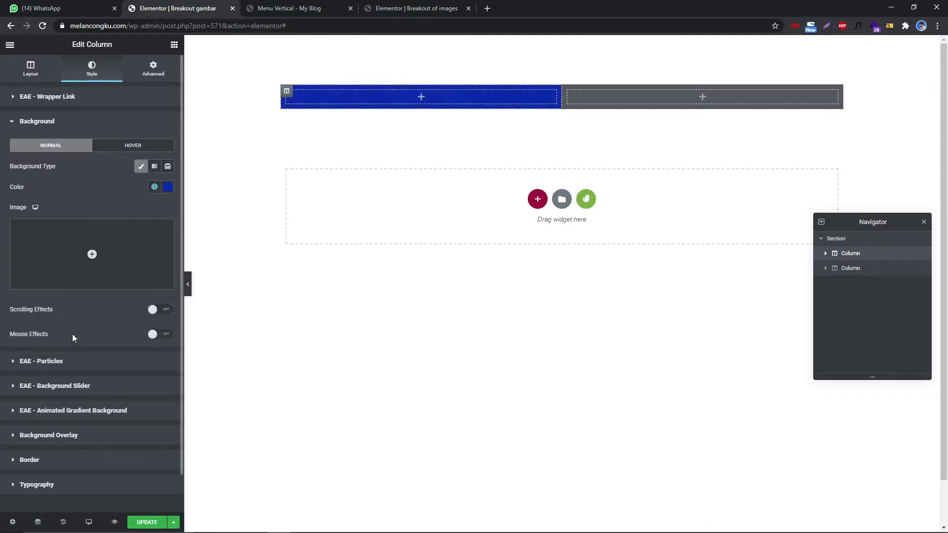
left_click(188, 285)
left_click(20, 285)
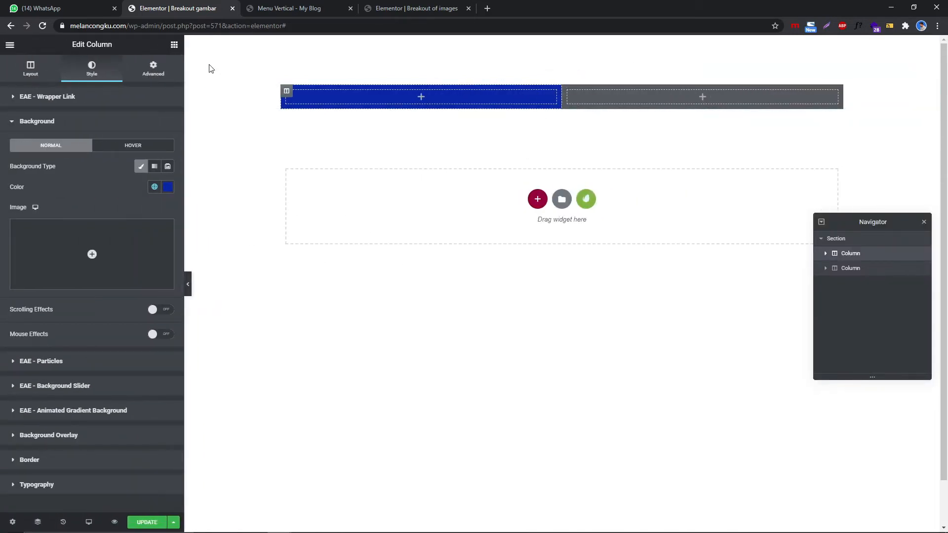
- Add a Heading widget to the right column and a Text Editor widget beneath it
left_click(175, 45)
left_click_drag(137, 141, 668, 97)
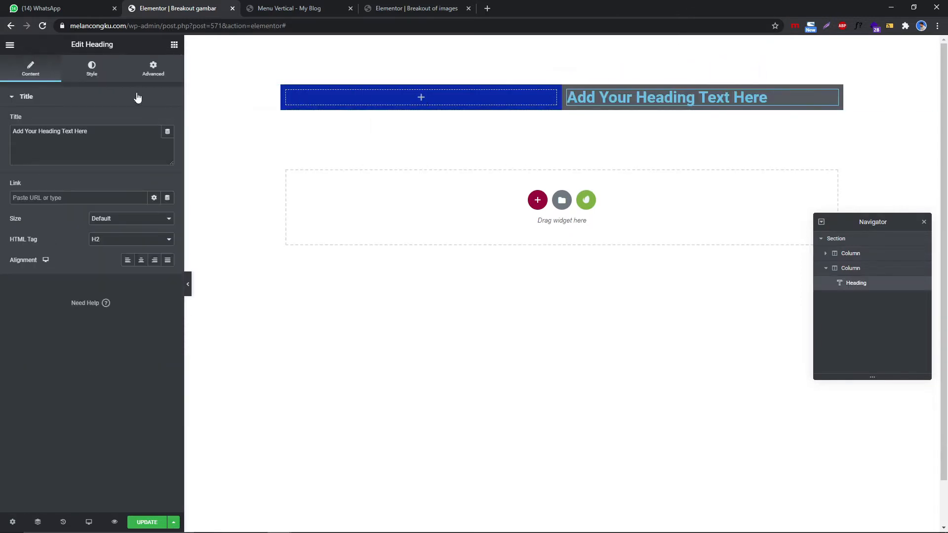
left_click(174, 45)
left_click_drag(134, 185, 619, 105)
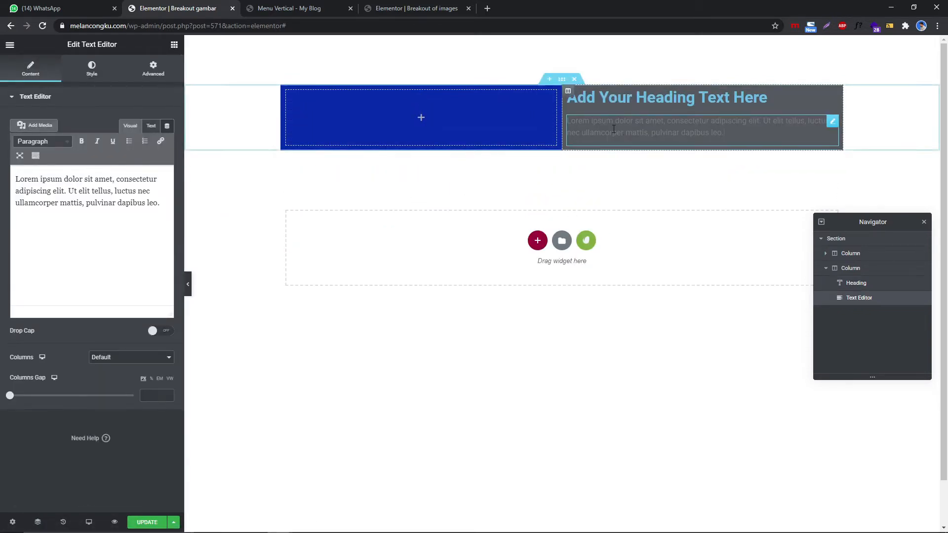
- Set the paragraph's text color to white, #FFFFFF
left_click(92, 68)
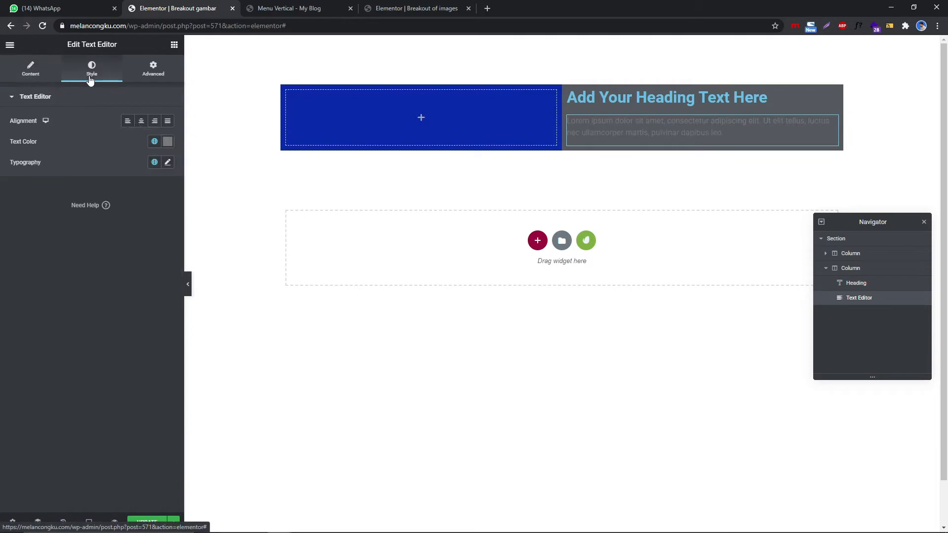
left_click(168, 142)
left_click_drag(129, 203, 49, 182)
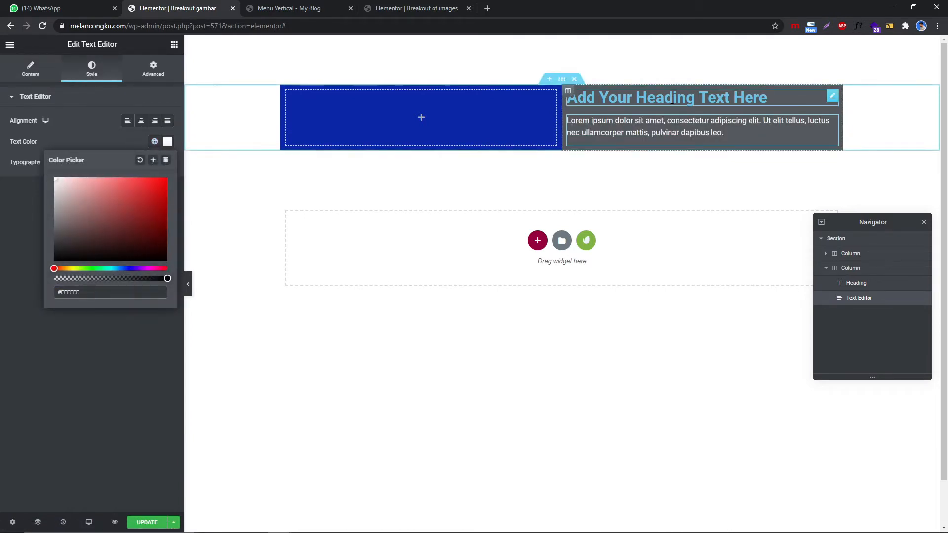
- Set the right column heading's text color to white, #FFFFFF
left_click(711, 99)
left_click(92, 72)
left_click(169, 122)
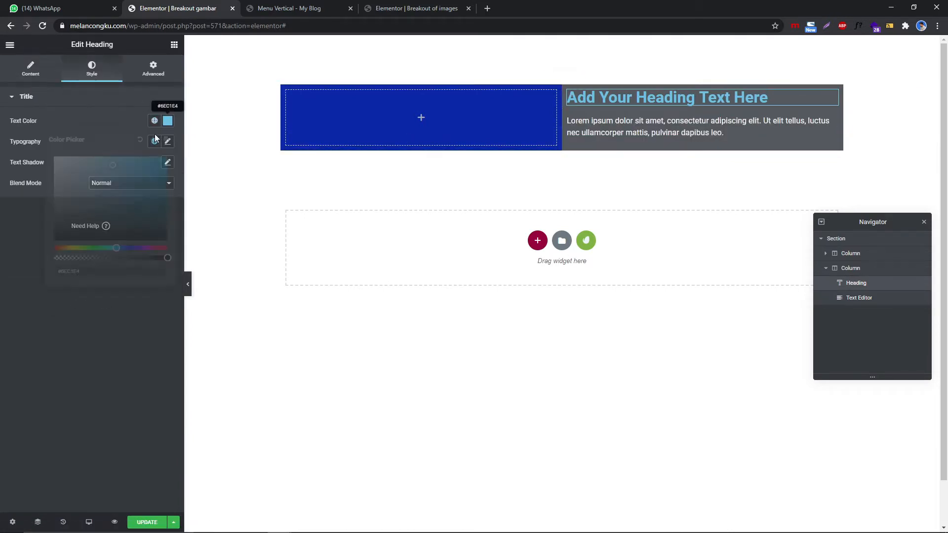
left_click_drag(81, 170, 38, 155)
left_click(147, 82)
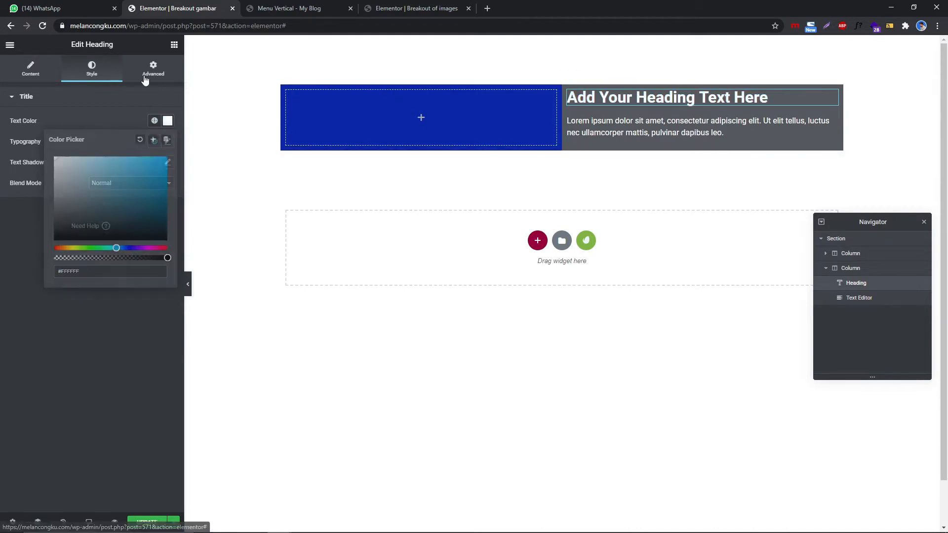
- Add a Button widget below the paragraph in the right column
left_click(175, 45)
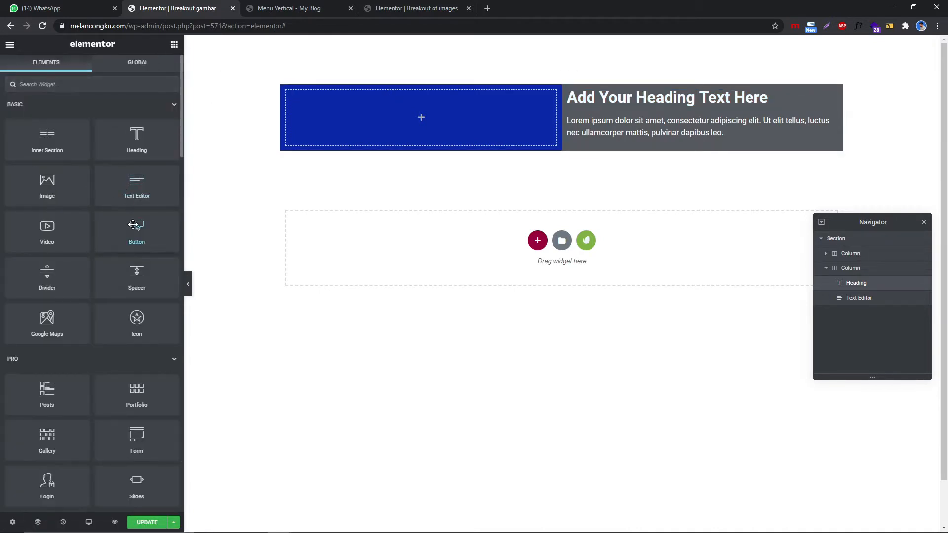
left_click_drag(134, 224, 627, 148)
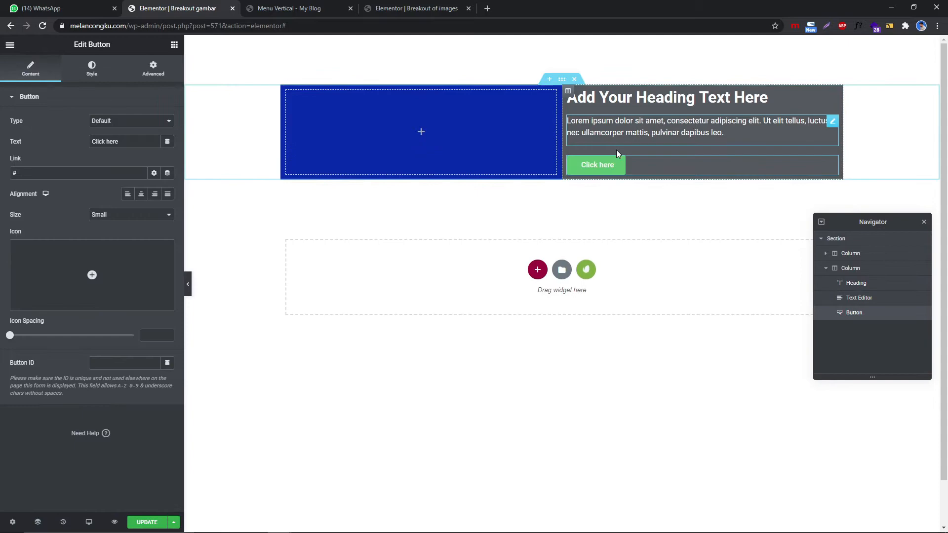
- Check the finished breakout example page, and view the Menu Vertical page with the drone design for reference
left_click(432, 4)
scroll(473, 264, "up", 2)
left_click(296, 8)
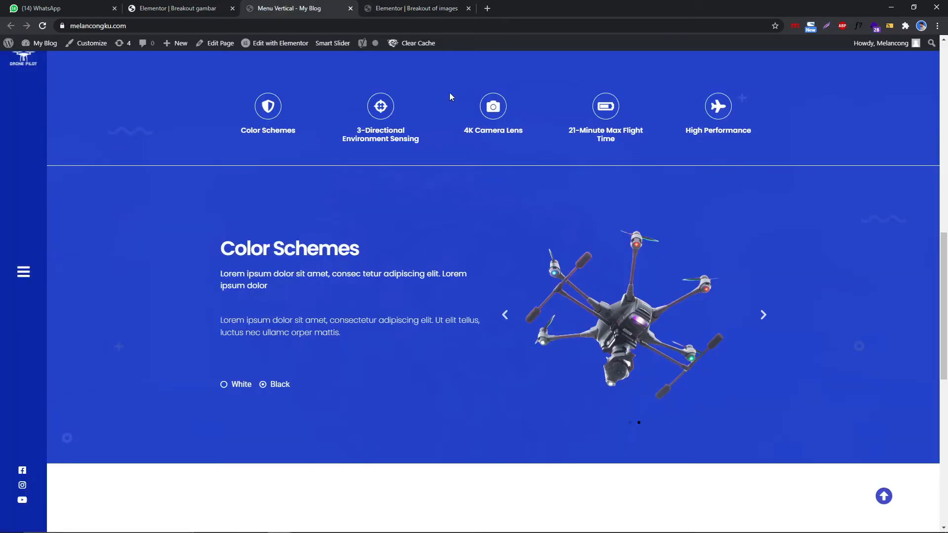
- Return to the Breakout gambar editor and set the right column's padding, unlinked, to 200 px top and bottom with 0 at the sides
left_click(197, 7)
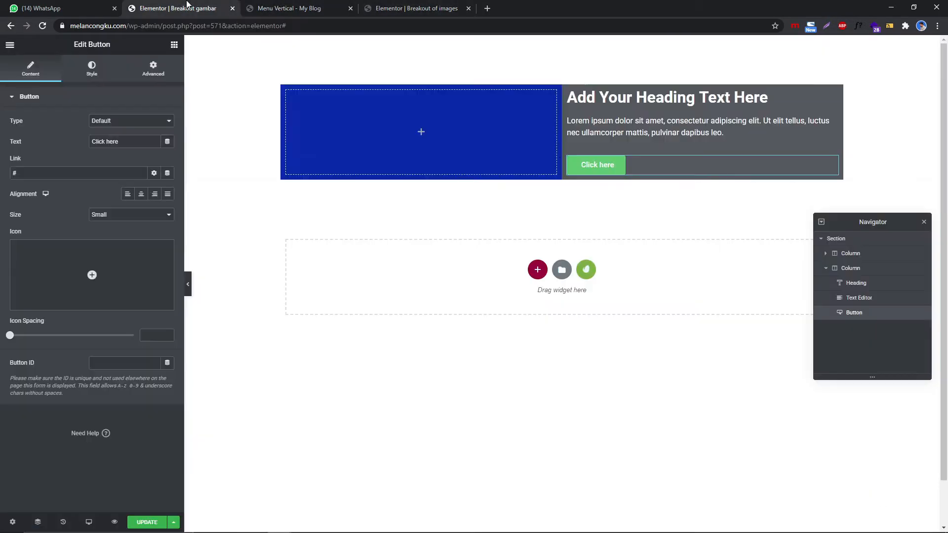
left_click(568, 92)
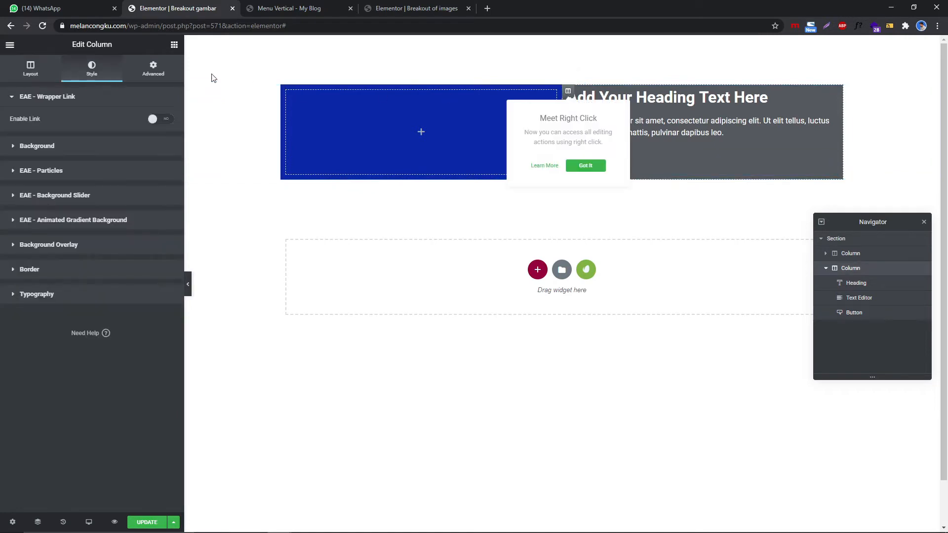
left_click(164, 77)
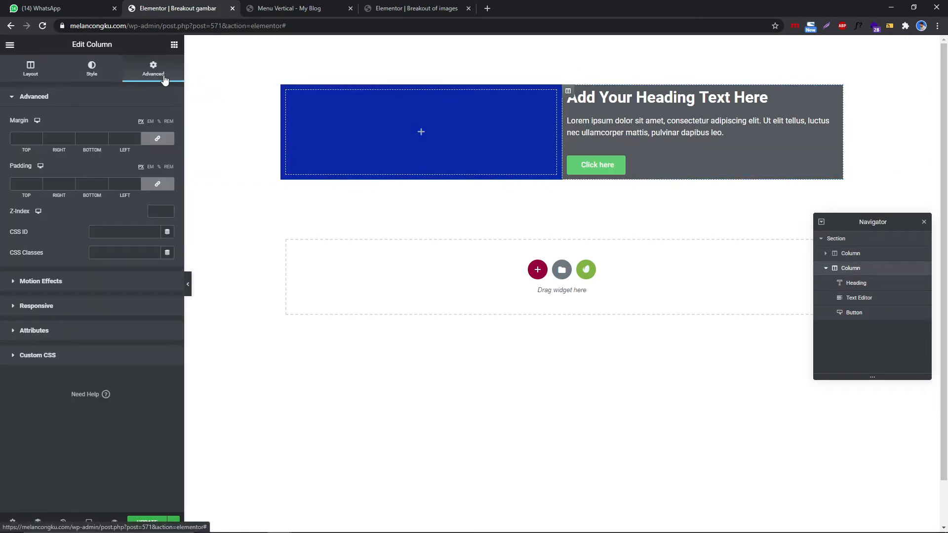
left_click(157, 184)
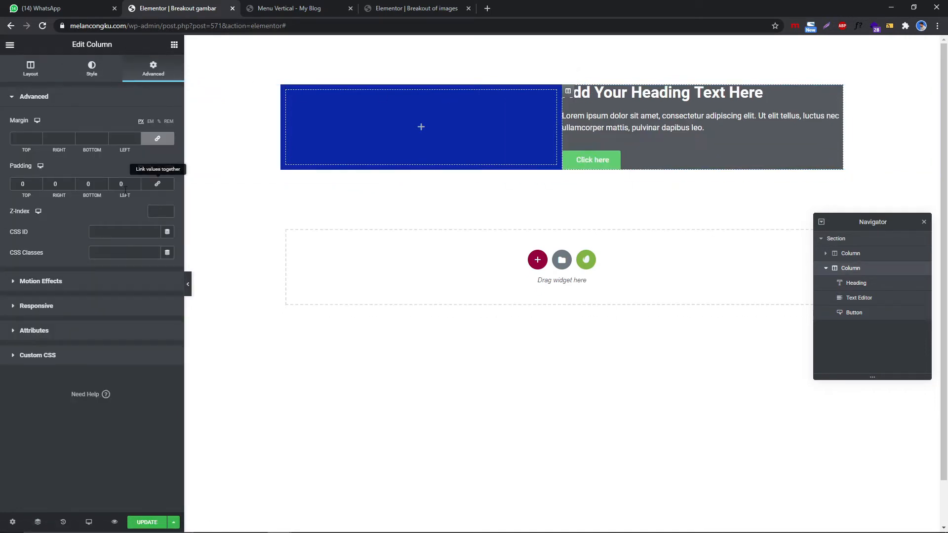
left_click(38, 182)
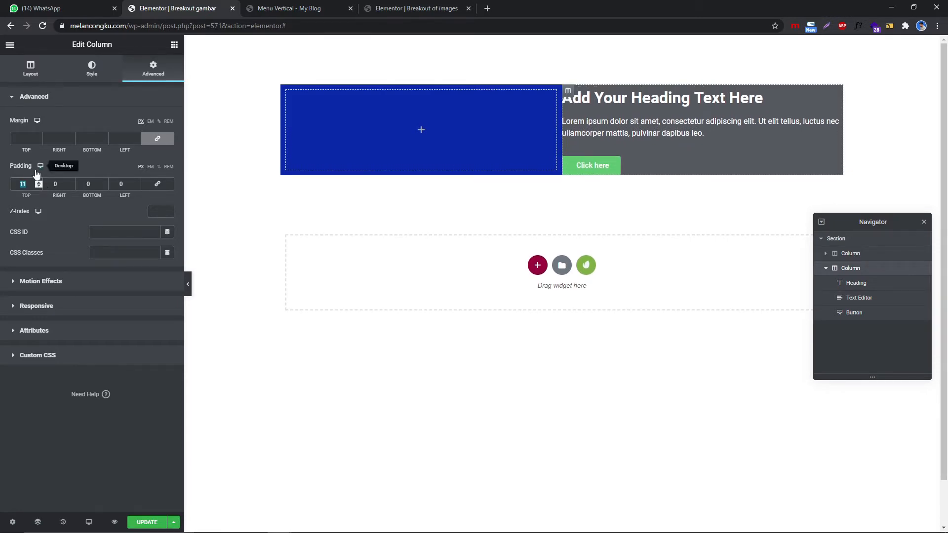
type("200")
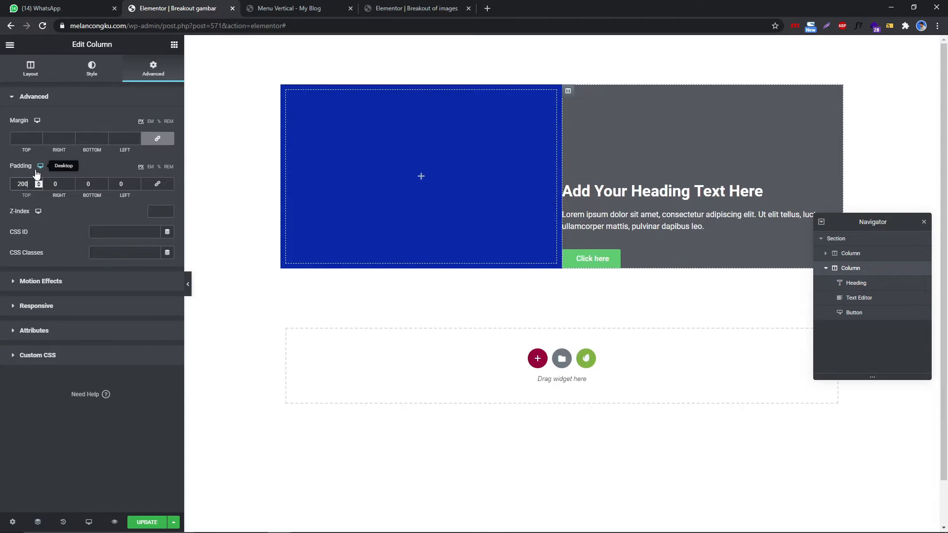
type("200")
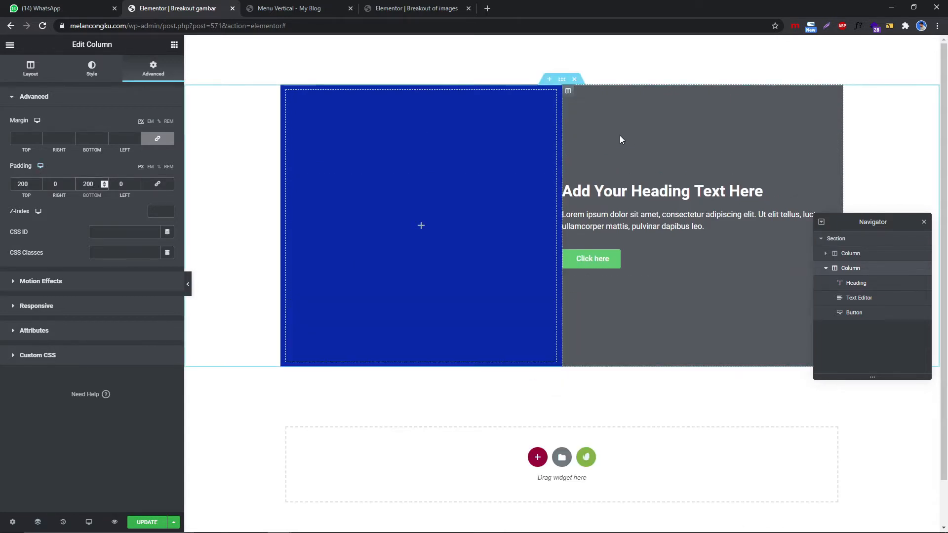
- Set the vertical alignment of both the right and the left column to Middle
left_click(32, 72)
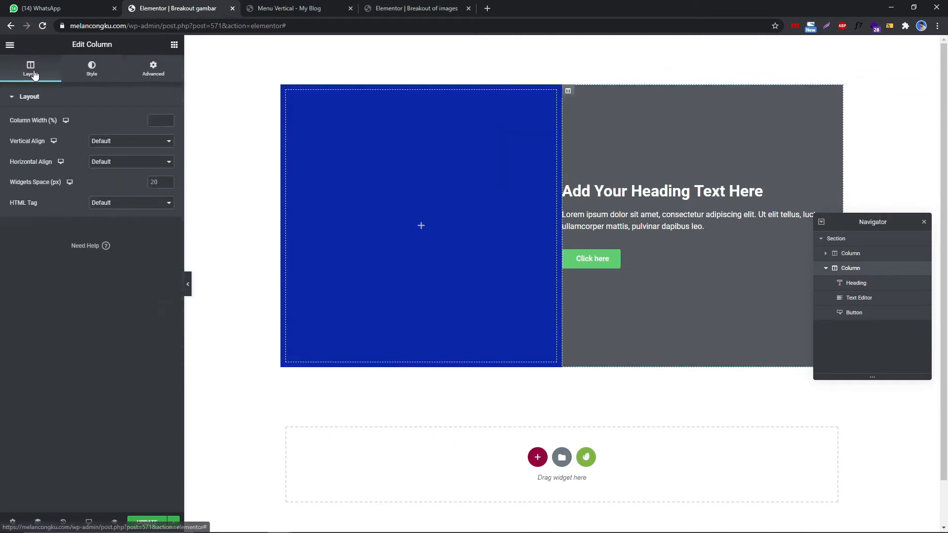
left_click(118, 143)
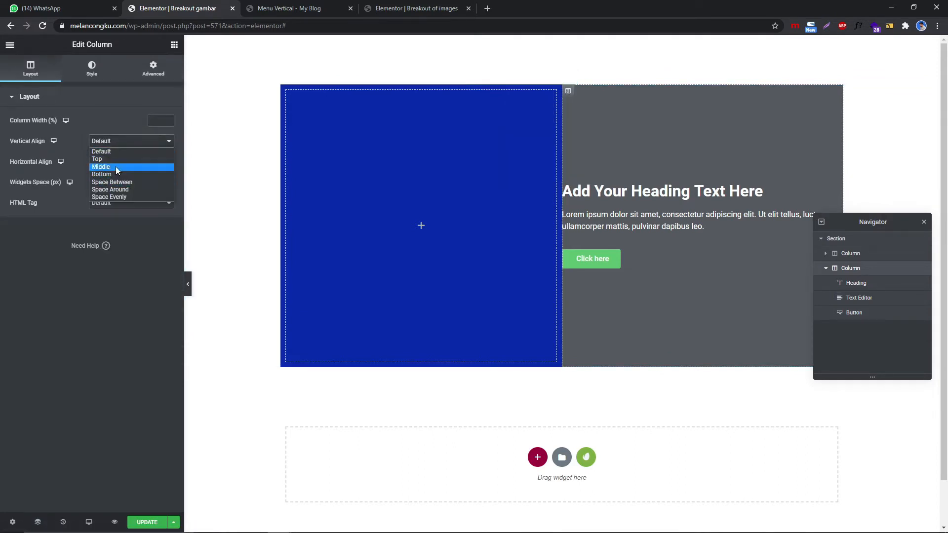
left_click(116, 166)
left_click(287, 91)
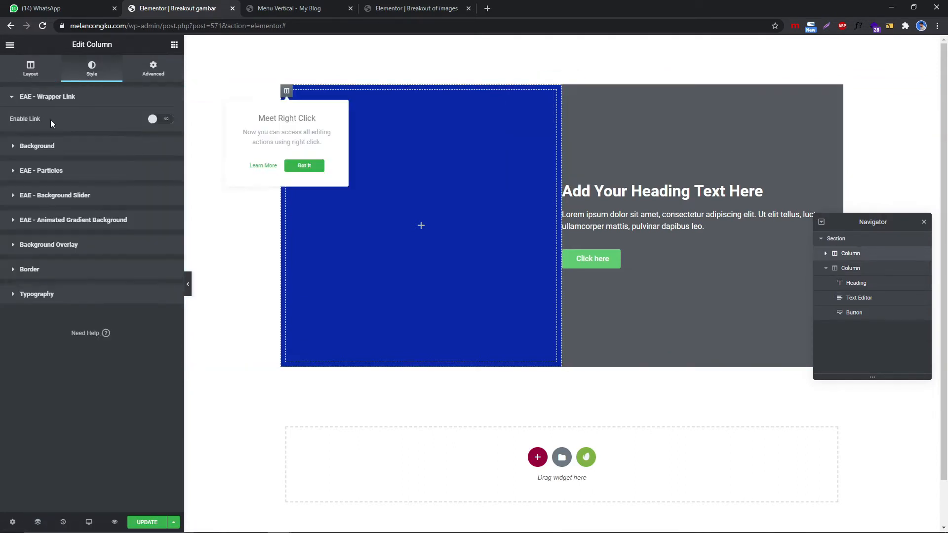
left_click(37, 74)
left_click(136, 142)
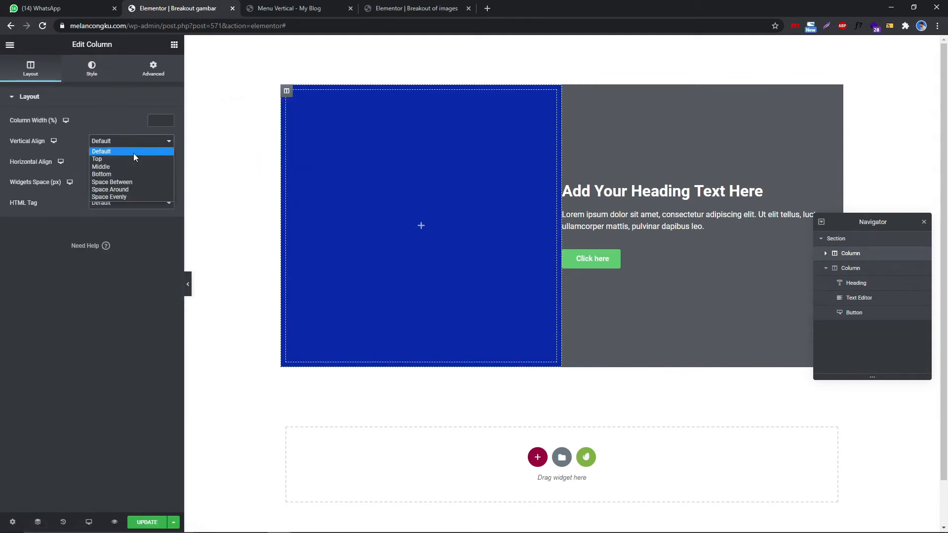
left_click(131, 167)
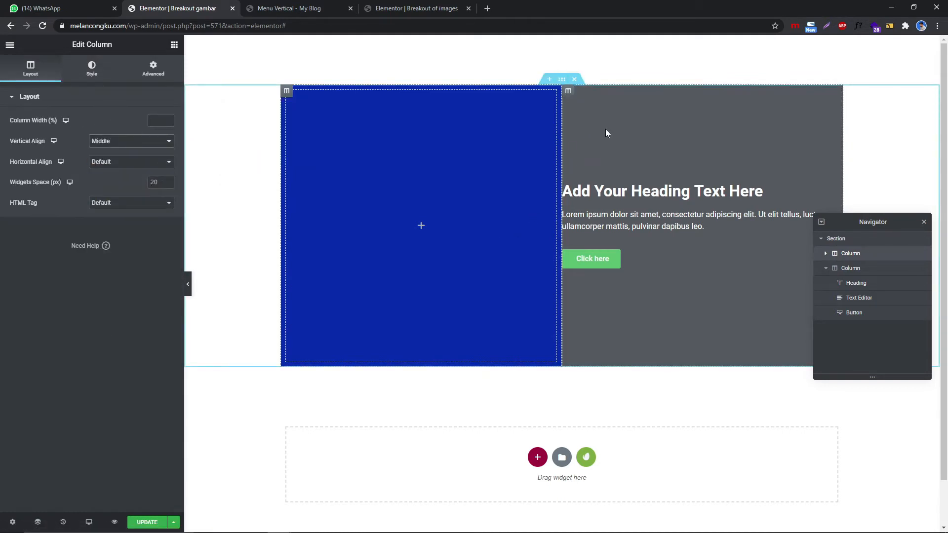
- Set the right column's left and right padding to 50 px, and move the Navigator clear of the column
left_click(568, 93)
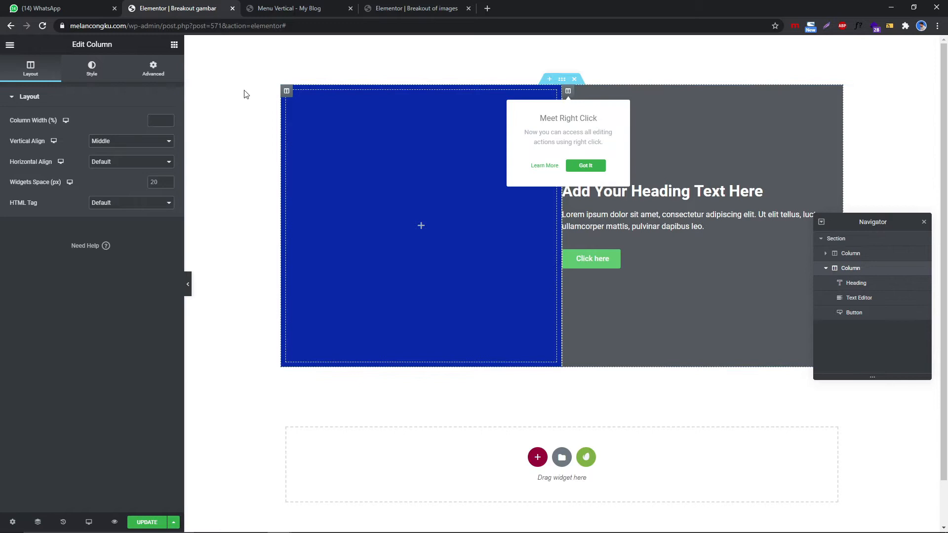
left_click(153, 69)
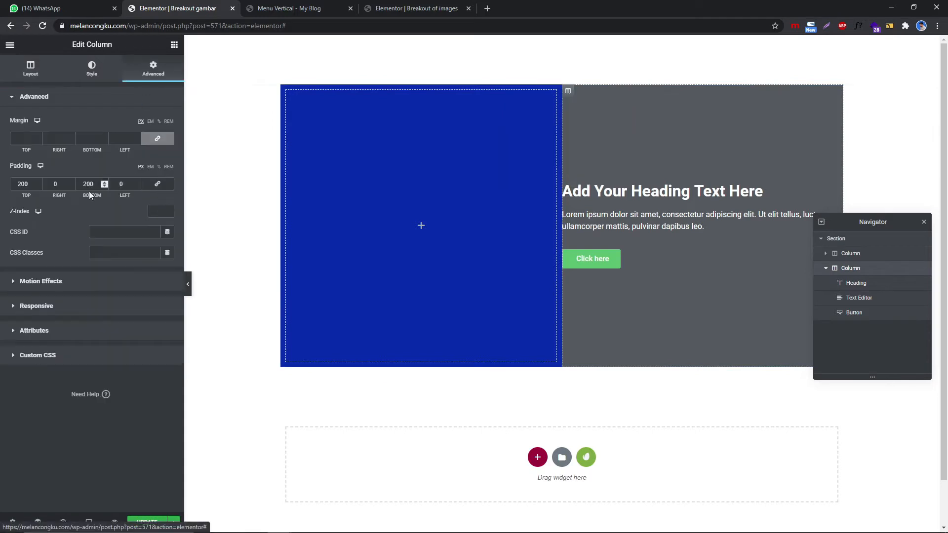
left_click(138, 182)
left_click(137, 183)
left_click(138, 182)
left_click(138, 183)
left_click_drag(126, 184, 117, 183)
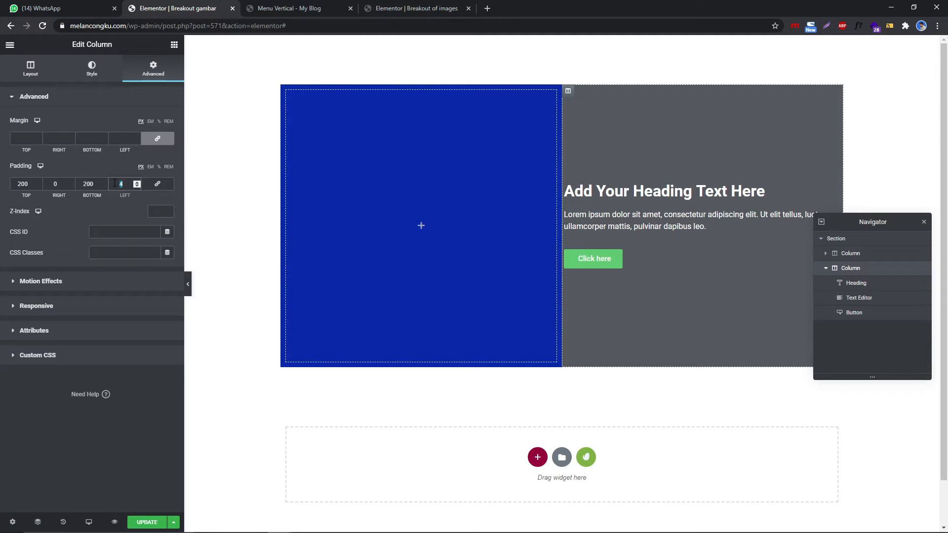
type("50")
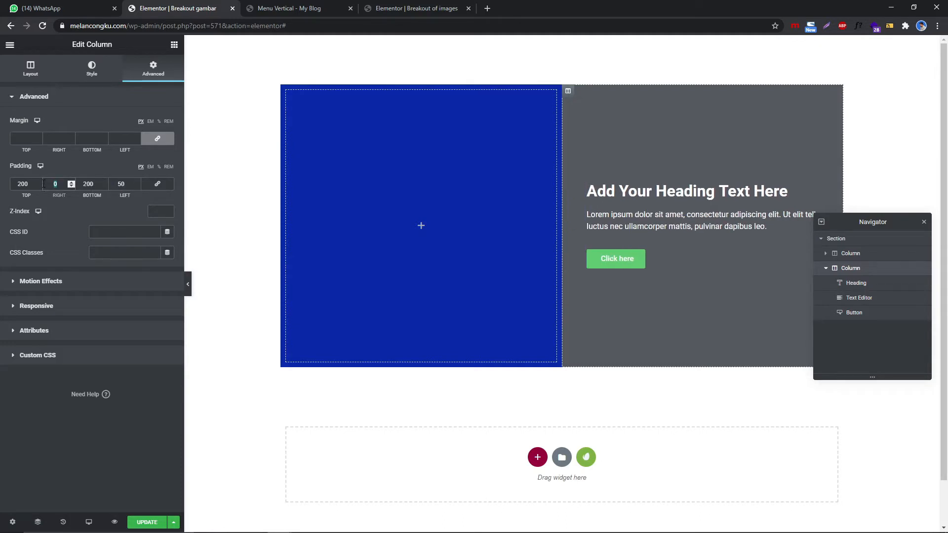
type("50")
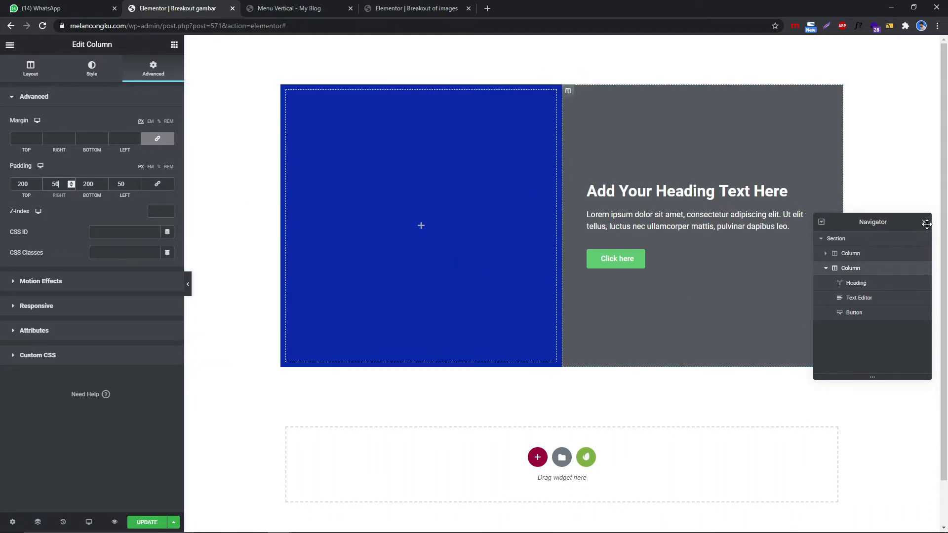
left_click_drag(909, 222, 889, 411)
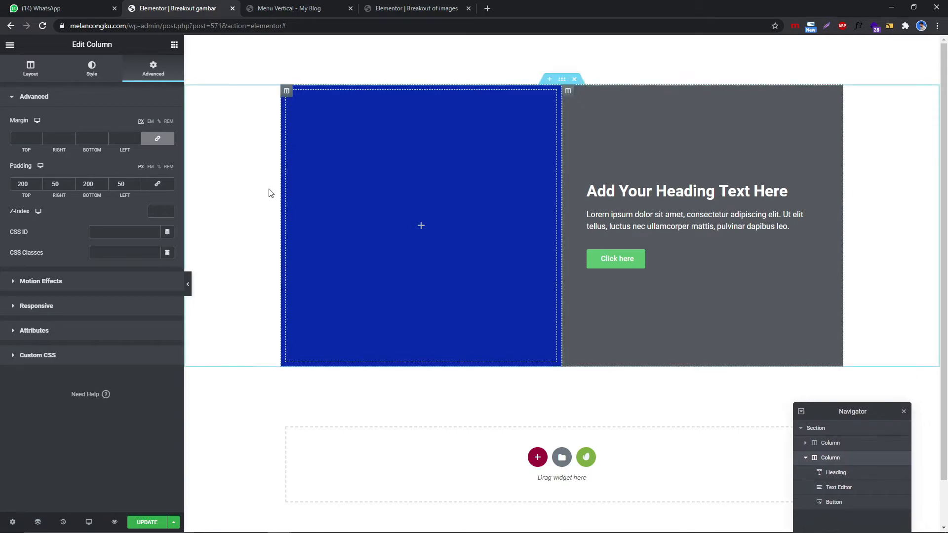
- Give the whole section a gradient background from the global blue #0B28AE to the Secondary global color #54595F
left_click_drag(562, 82, 561, 140)
left_click(562, 82)
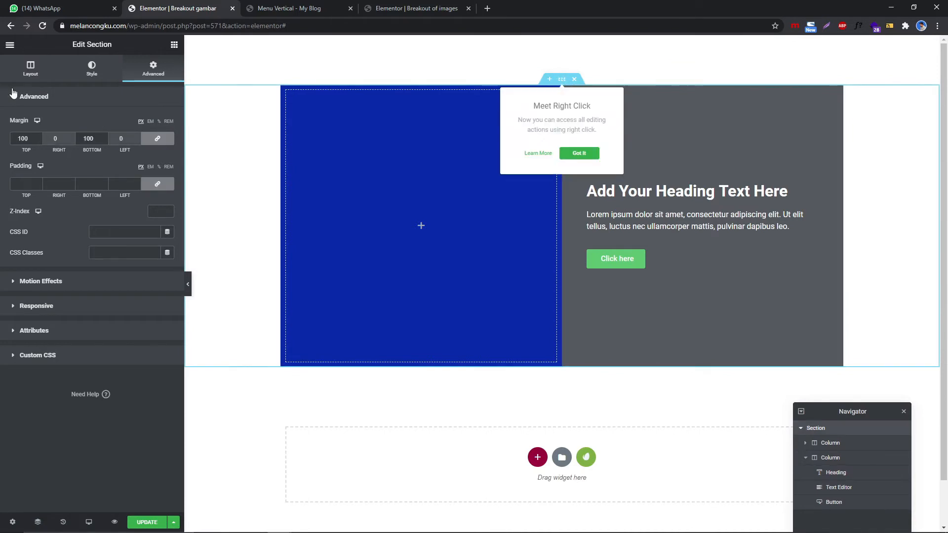
left_click(85, 74)
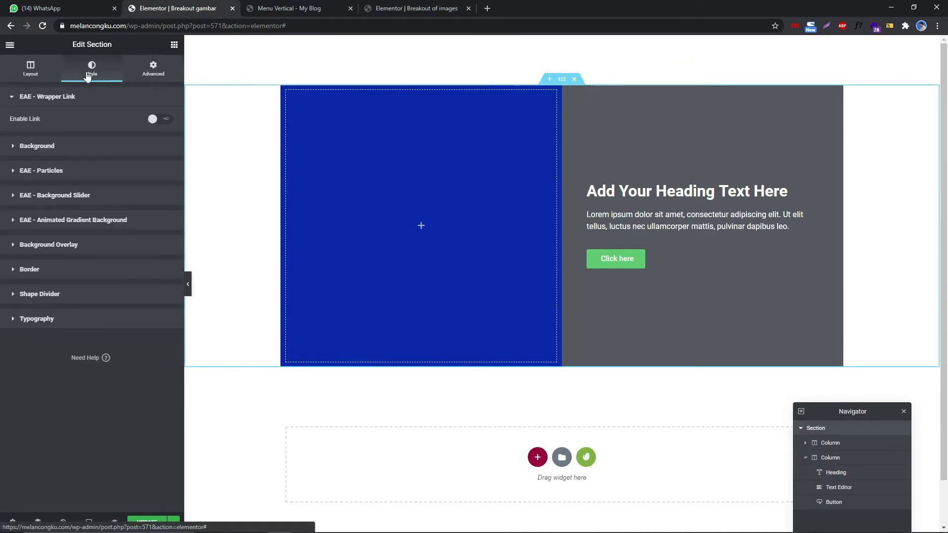
left_click(123, 151)
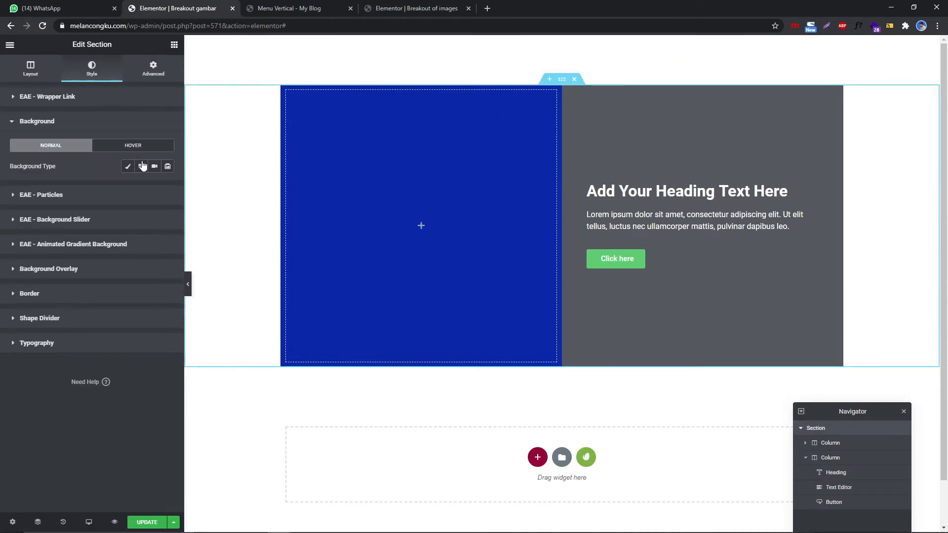
left_click(141, 167)
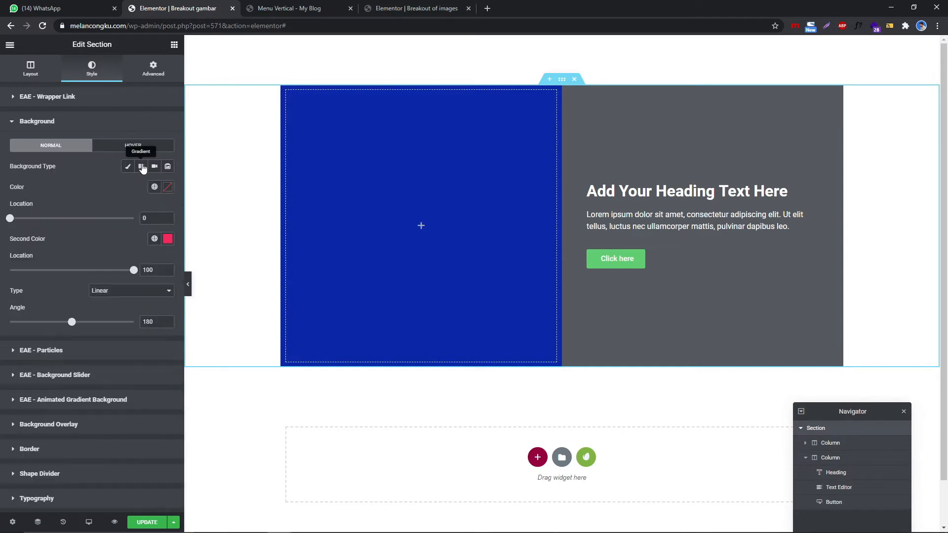
left_click(168, 188)
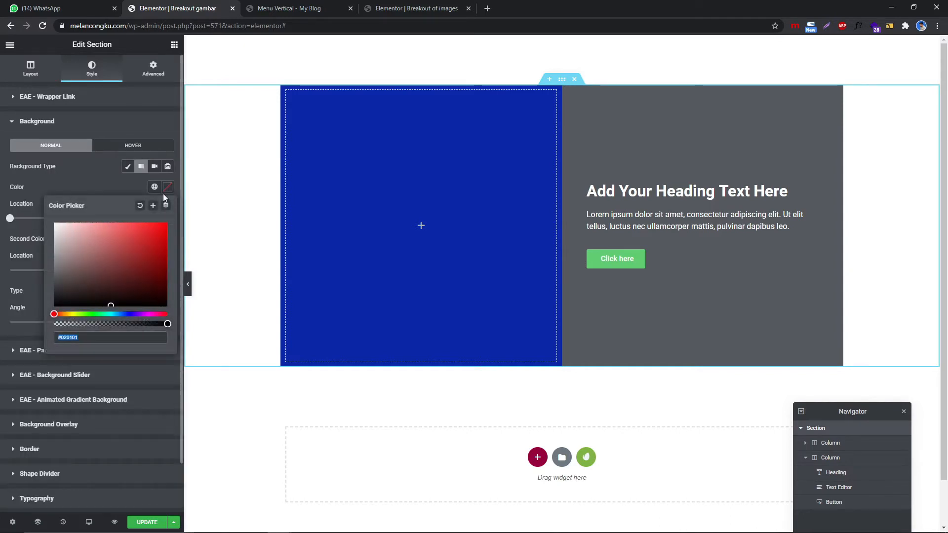
left_click(154, 187)
scroll(90, 333, "down", 1)
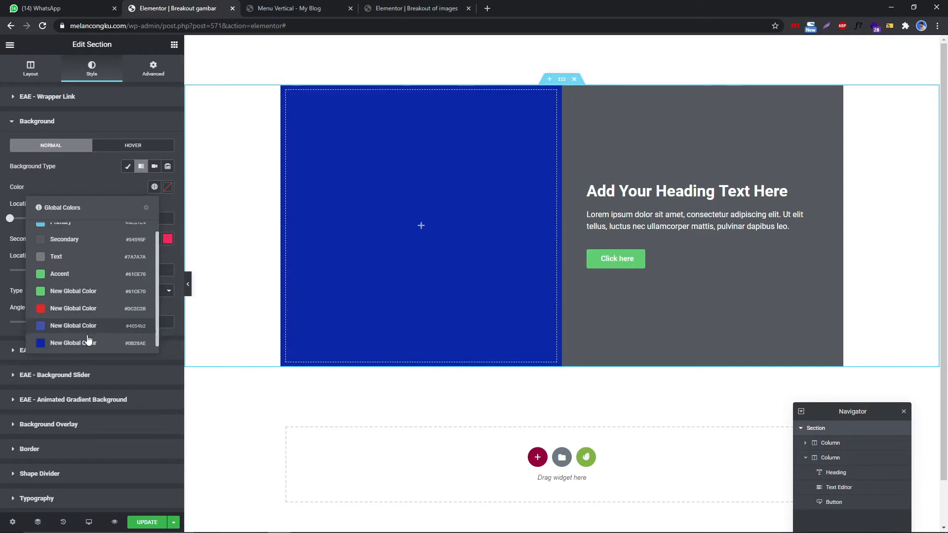
left_click(74, 339)
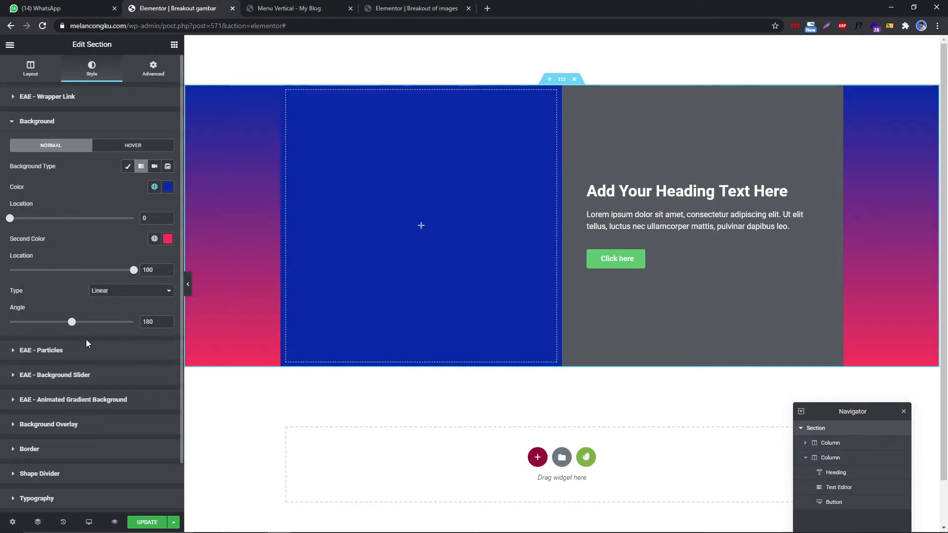
left_click(155, 239)
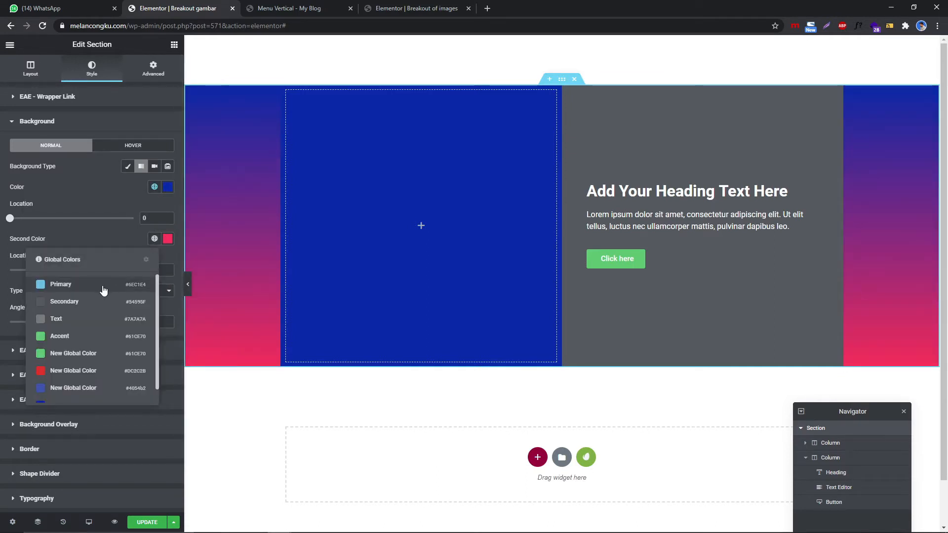
left_click(95, 302)
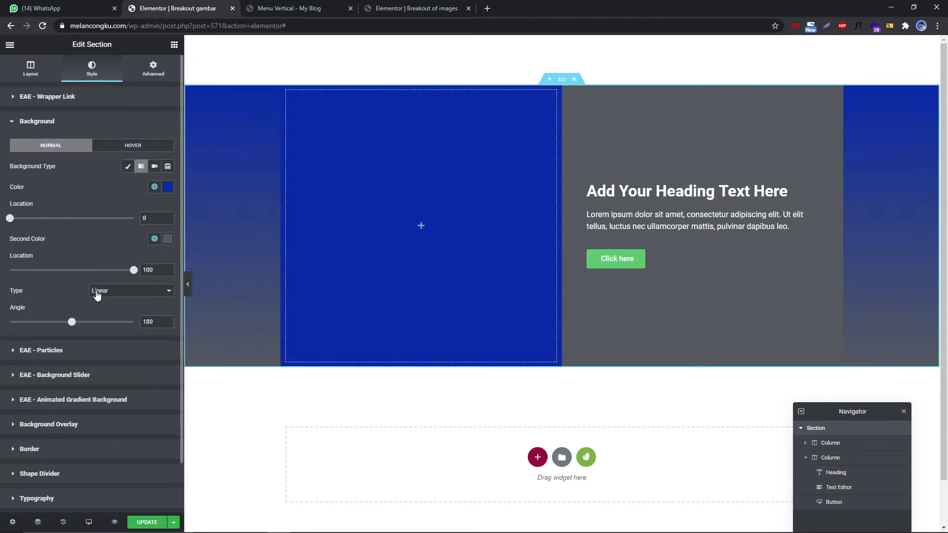
- Set the location of both section gradient colors to 50 for a hard color split
left_click_drag(150, 218, 135, 219)
type("50")
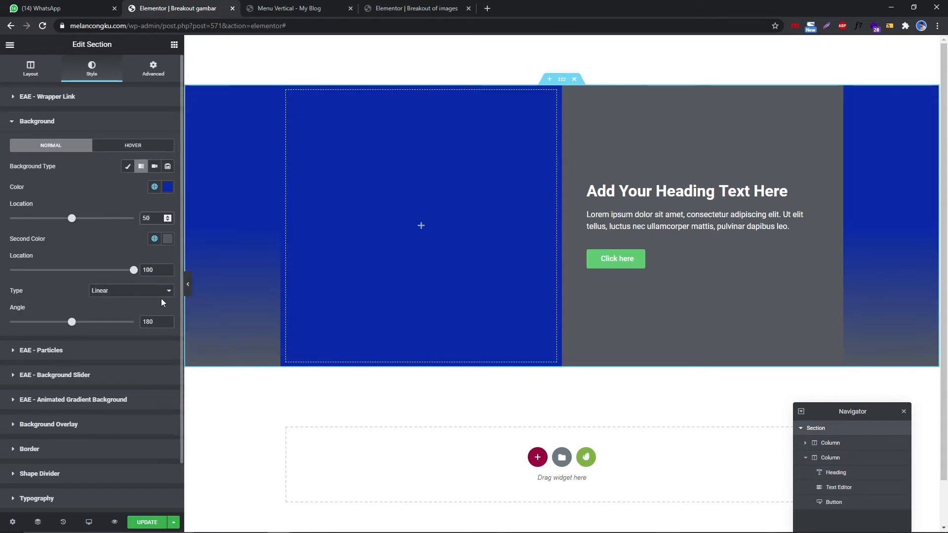
left_click_drag(156, 275, 135, 263)
type("50")
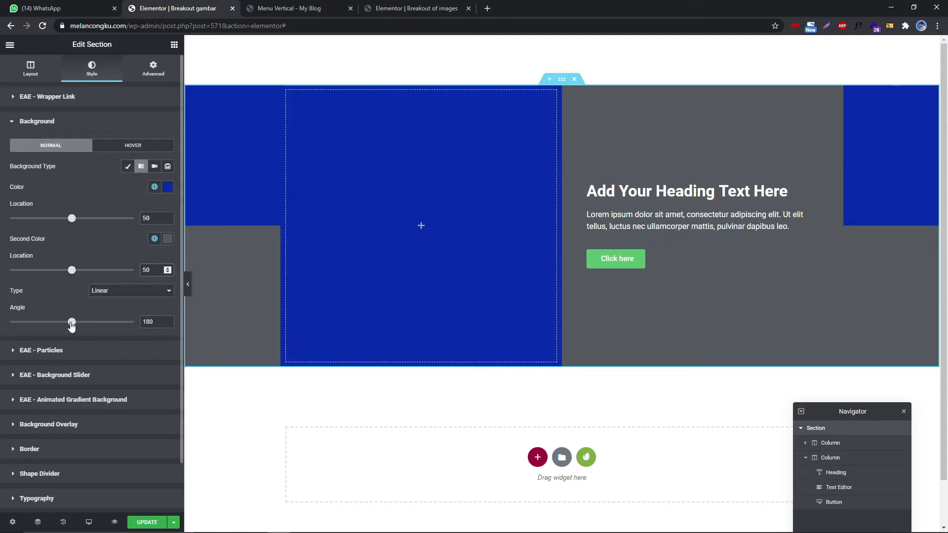
- Set the section gradient's angle to 90 and preview the section without the editing panel
left_click_drag(70, 321, 60, 323)
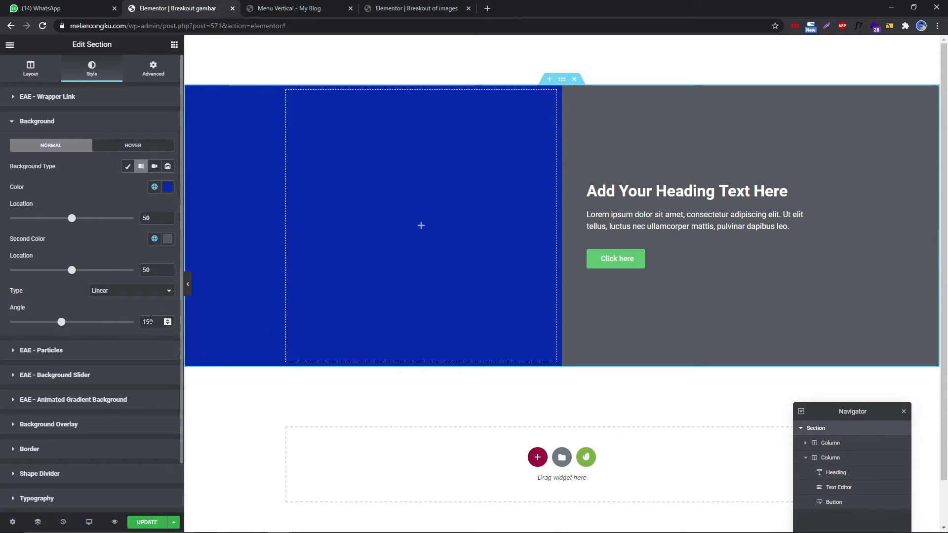
left_click_drag(156, 322, 130, 324)
type("90")
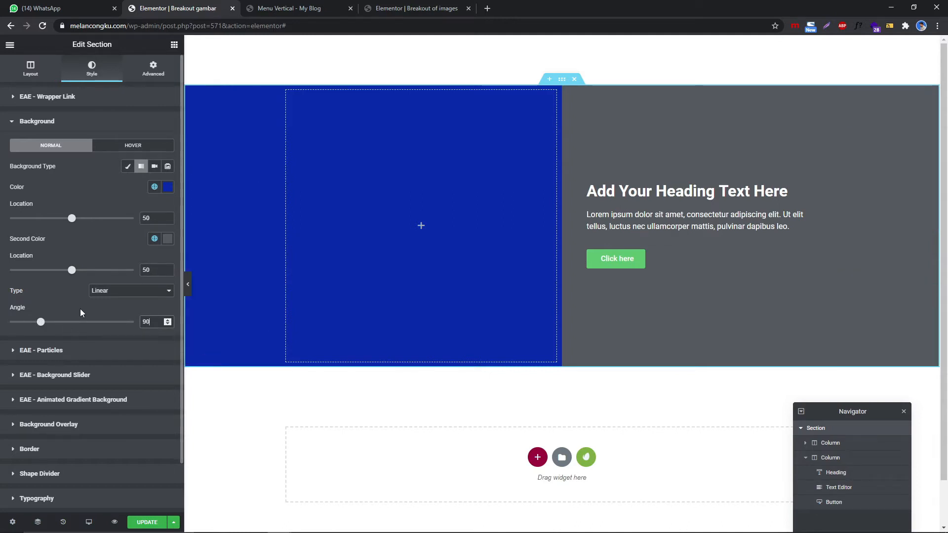
left_click(187, 284)
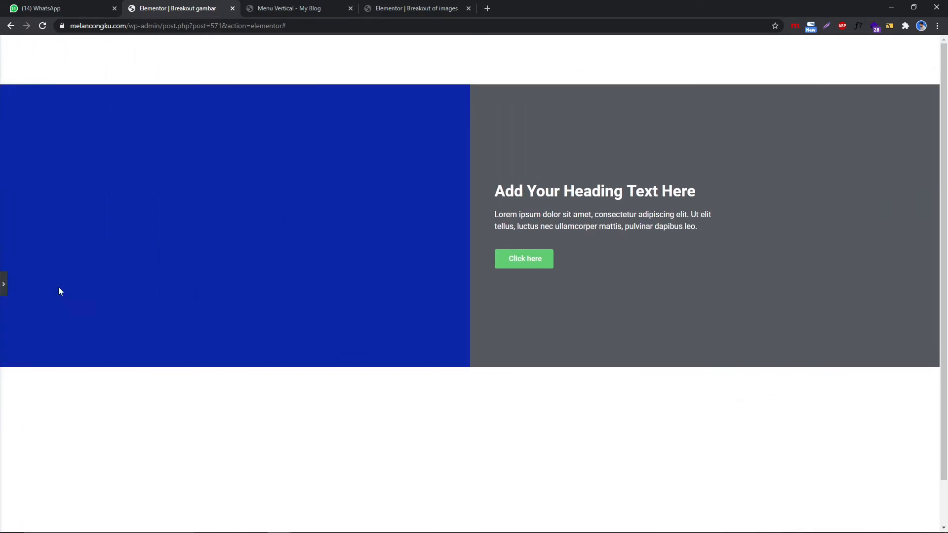
left_click(3, 288)
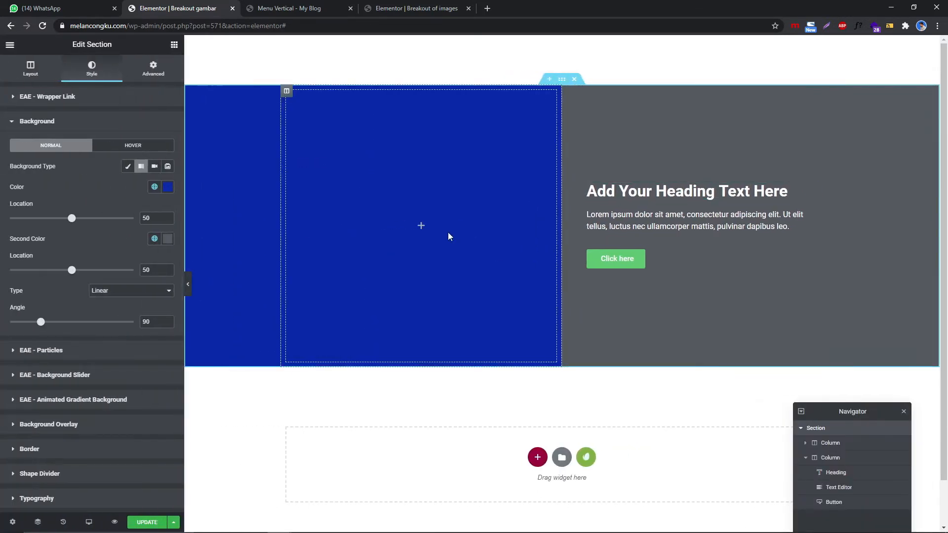
- Give the left column a classic background overlay using the yellow car image unnamed__1_-removebg-preview.png from the media library
left_click(286, 91)
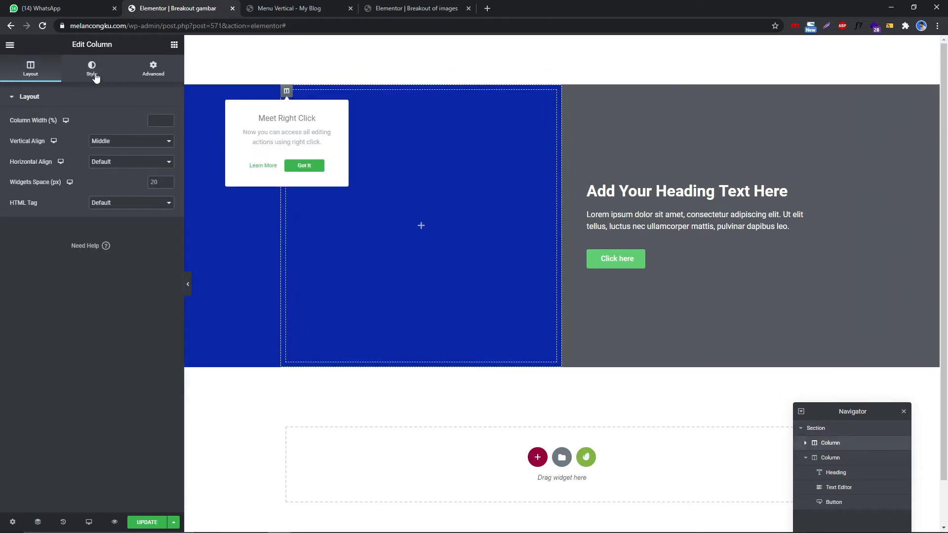
left_click(95, 73)
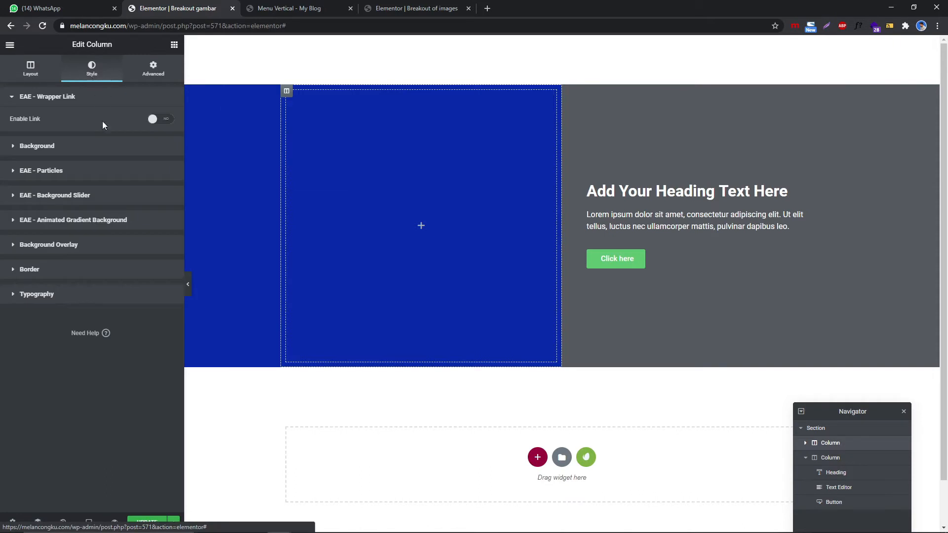
left_click(110, 251)
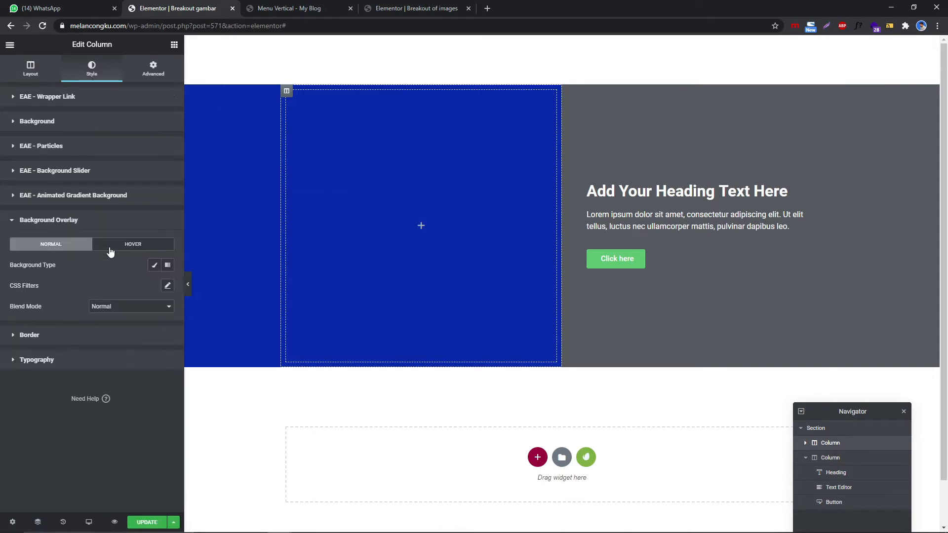
left_click(156, 267)
left_click(143, 344)
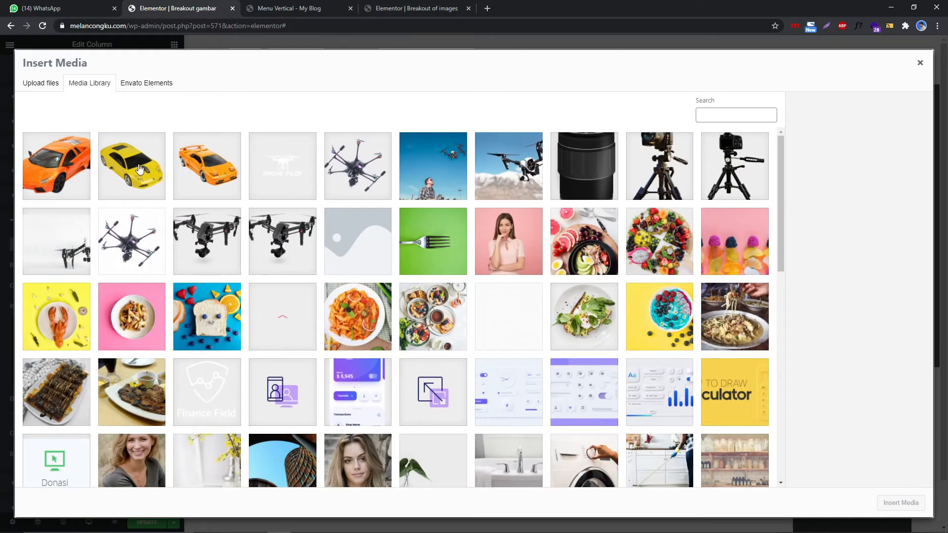
left_click(140, 169)
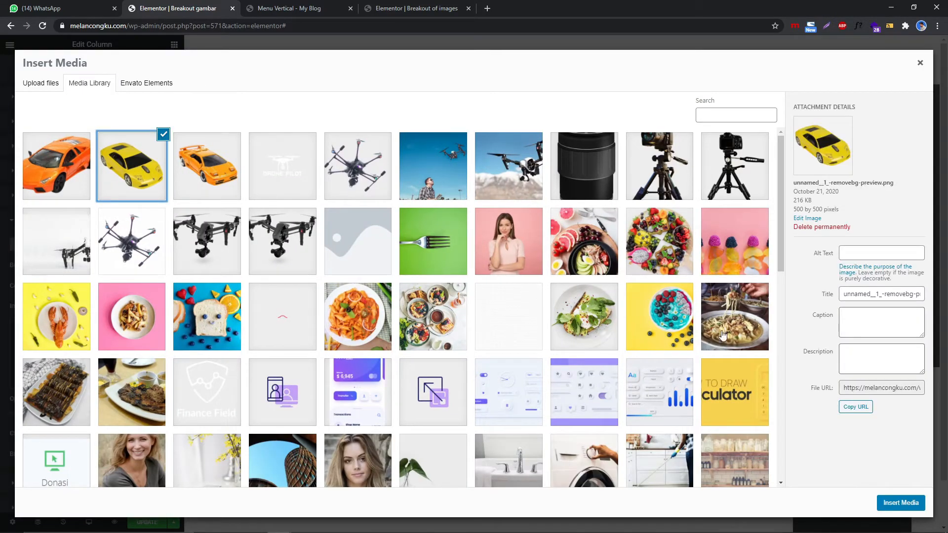
left_click(900, 502)
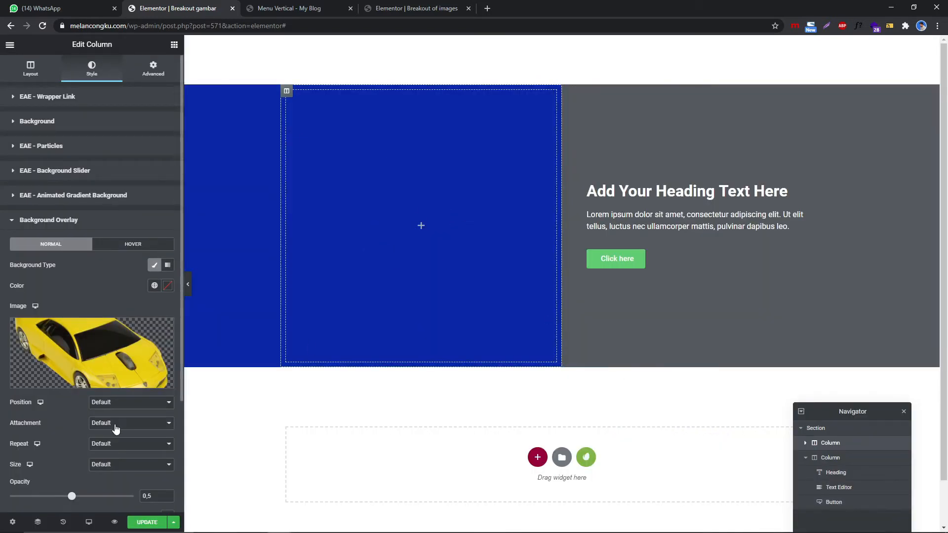
- Set the overlay image to No-repeat, size Contain and position Center Center
scroll(115, 428, "down", 1)
left_click(117, 395)
left_click(113, 409)
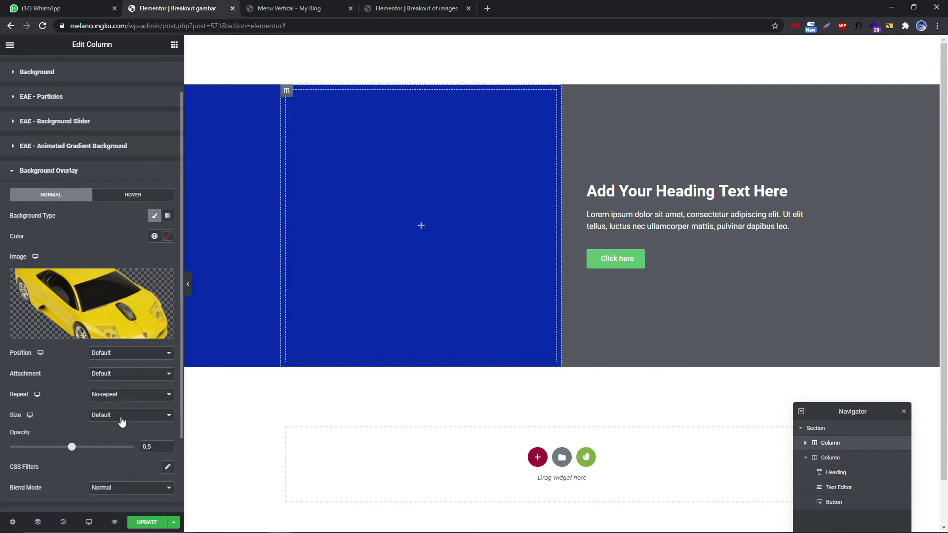
left_click(121, 417)
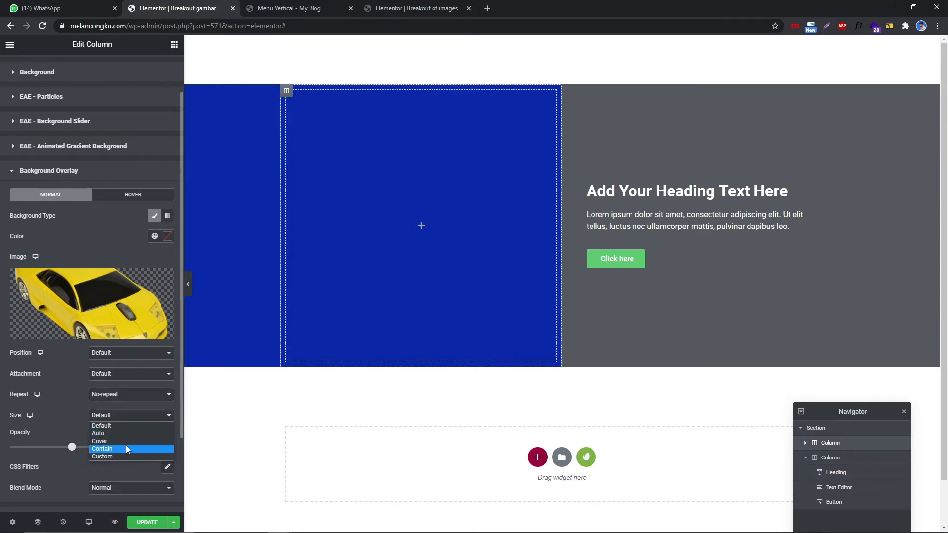
left_click(126, 448)
left_click(116, 353)
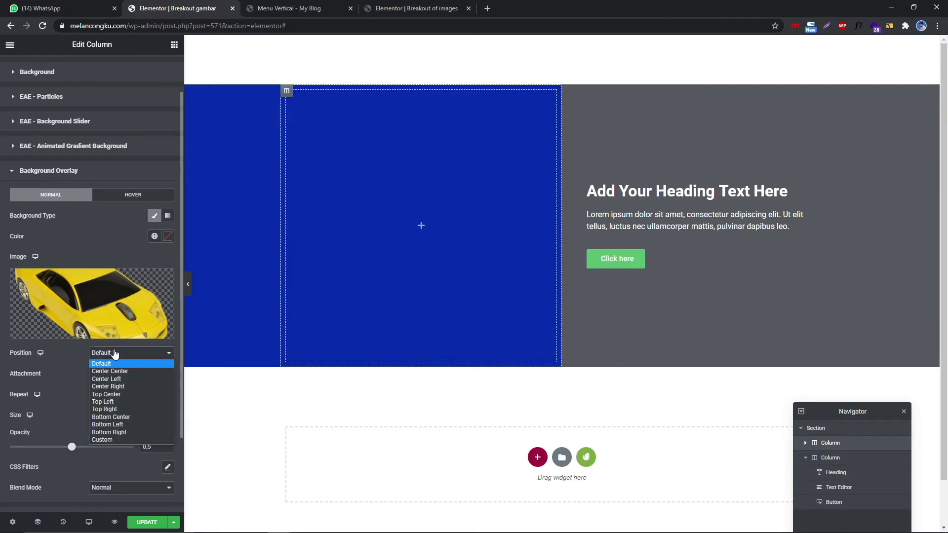
left_click(118, 371)
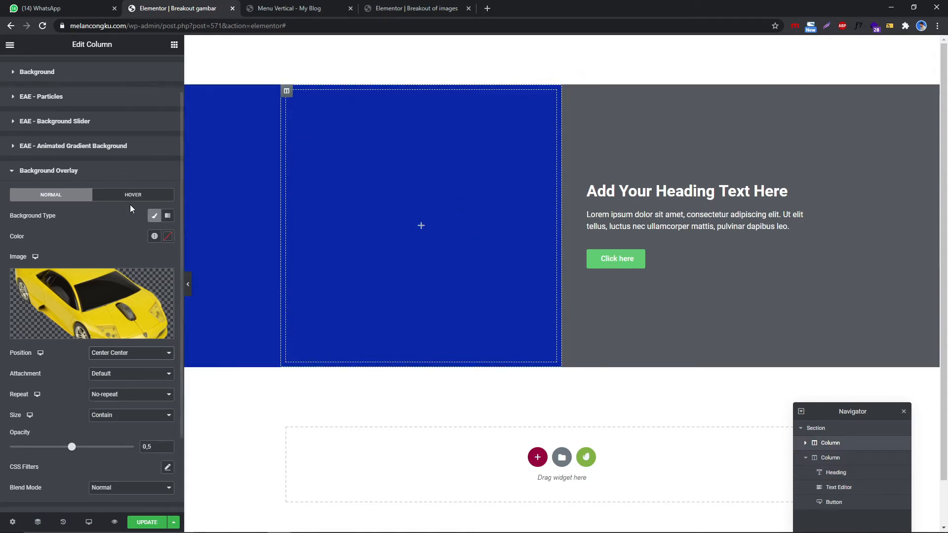
scroll(144, 128, "up", 1)
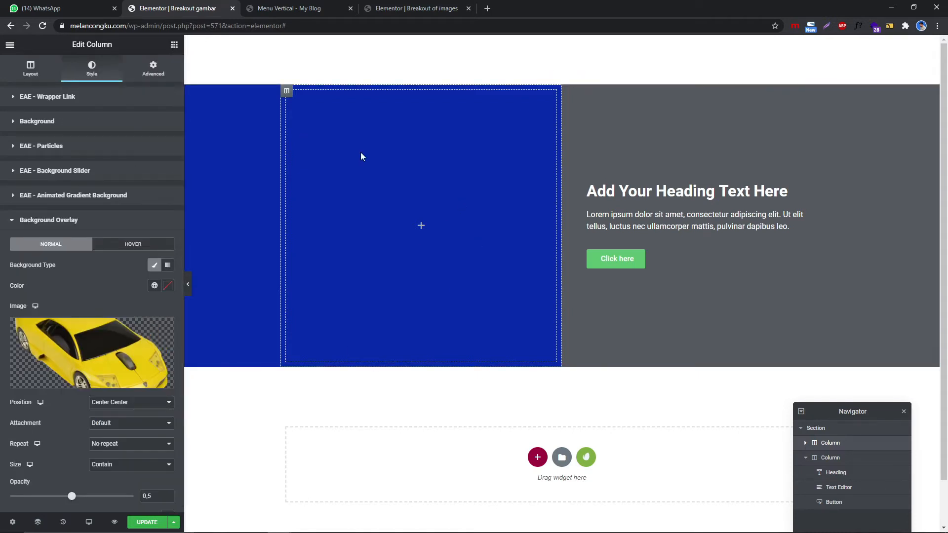
- Add a Spacer widget with 1 px of space to the left column and preview the section without the editing panel
left_click(173, 45)
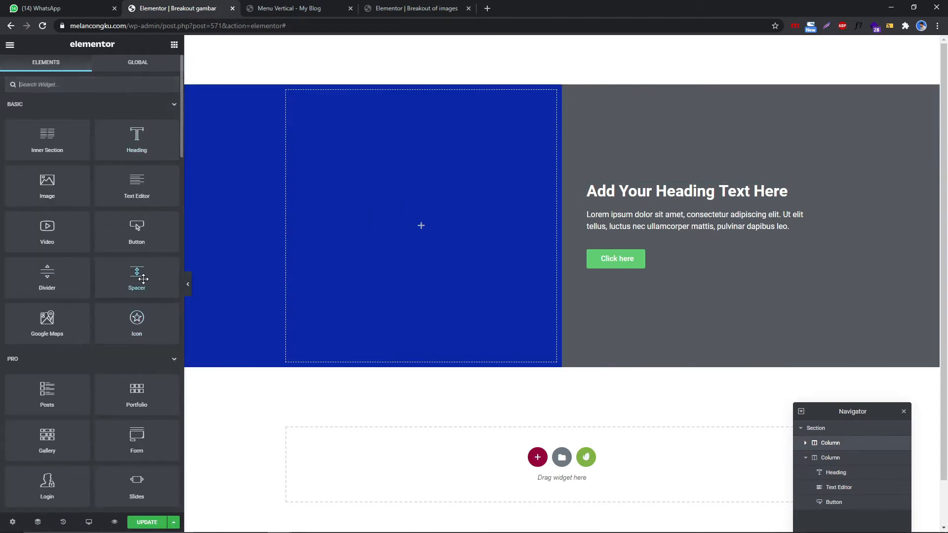
left_click_drag(141, 276, 362, 173)
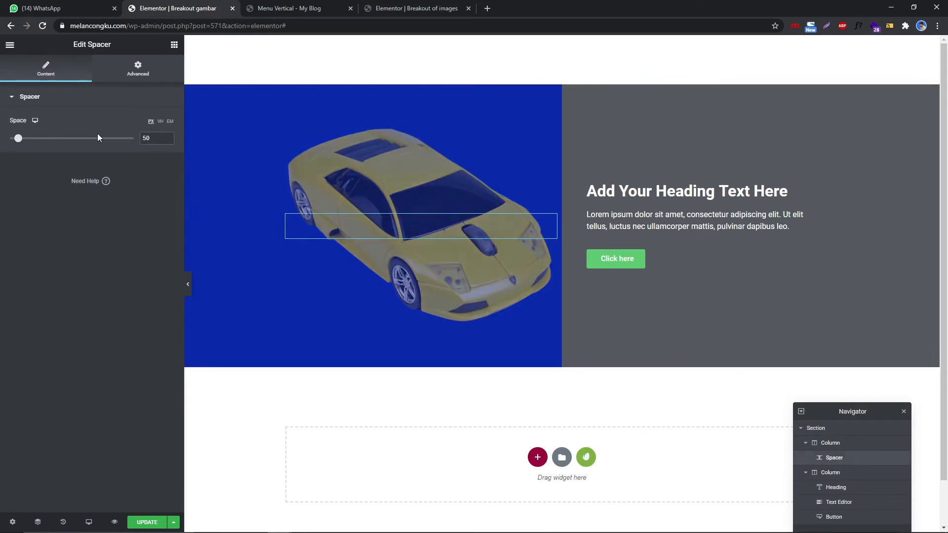
left_click_drag(154, 138, 132, 144)
type("1")
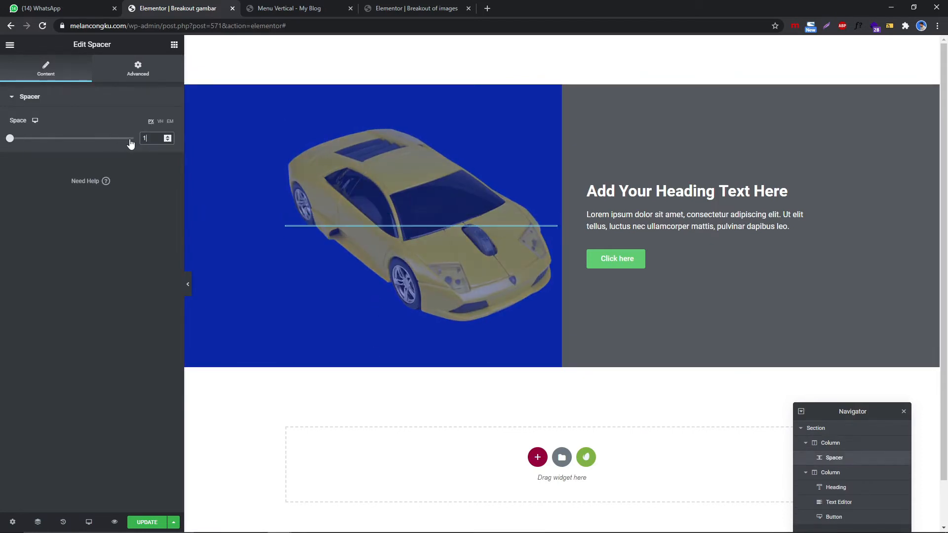
left_click(189, 277)
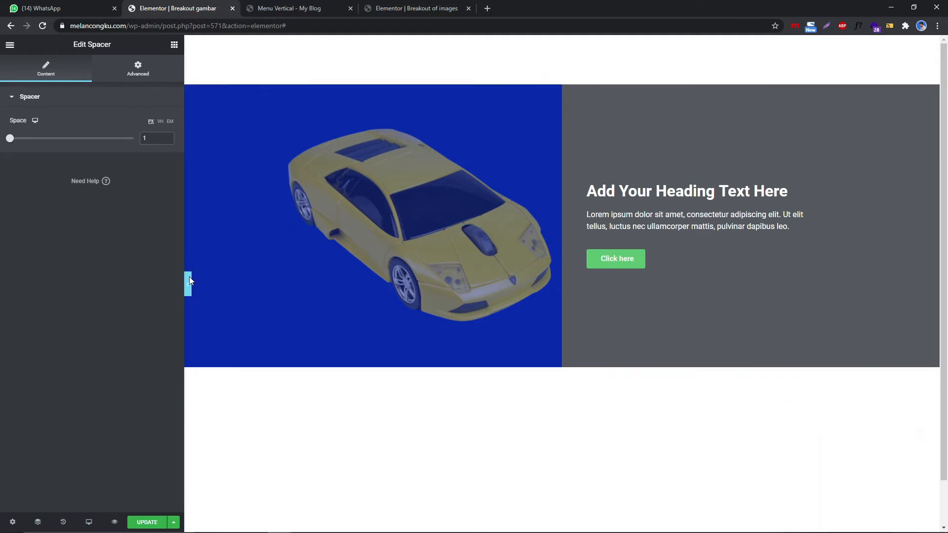
left_click(3, 284)
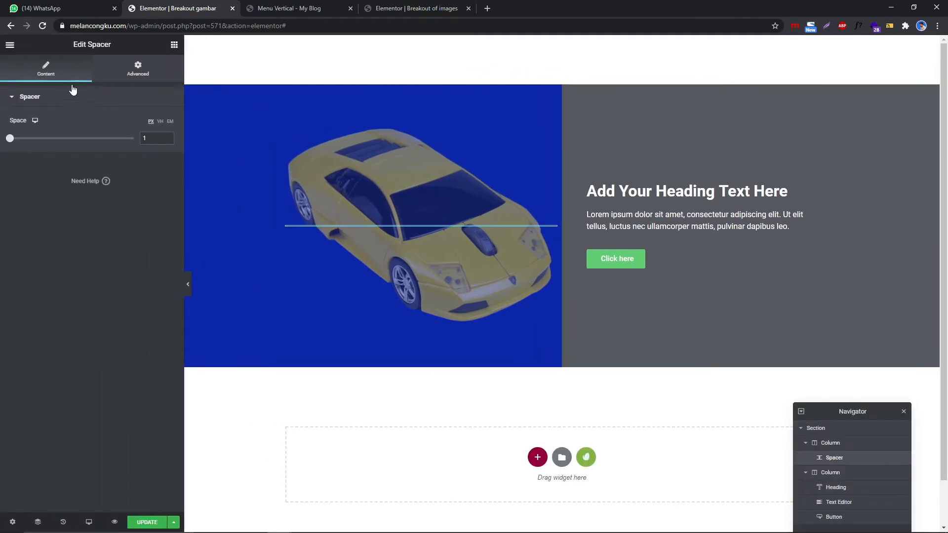
- Set the left column's background overlay opacity to 1 and preview the section without the editing panel
left_click(287, 92)
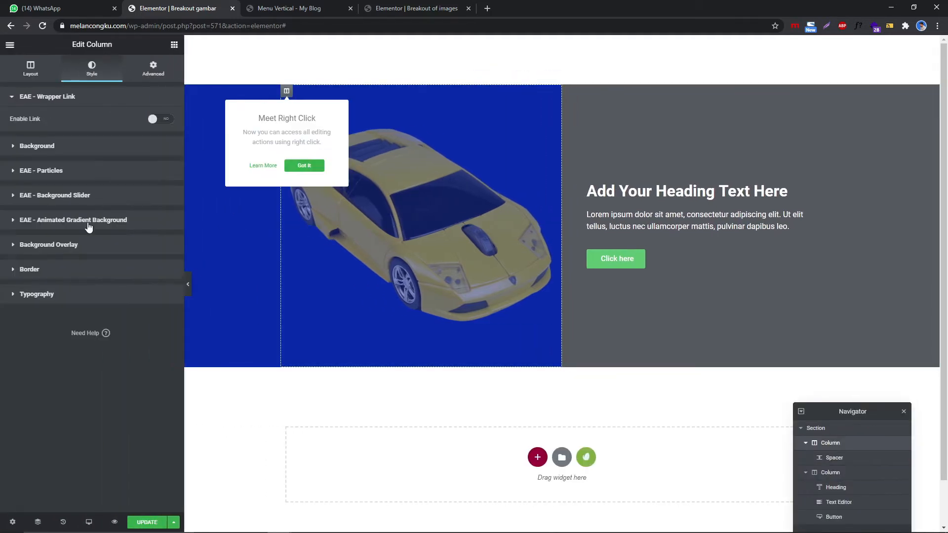
left_click(87, 245)
scroll(88, 294, "down", 3)
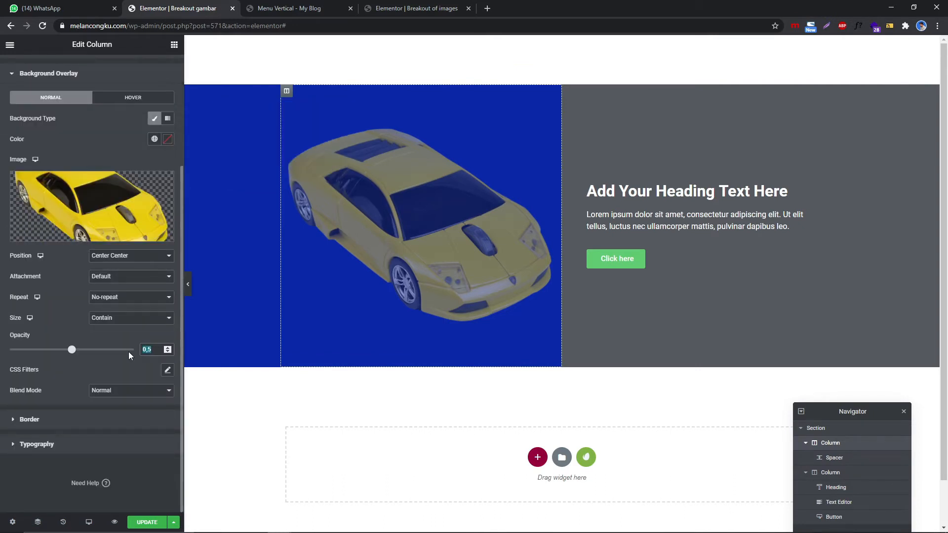
type("0")
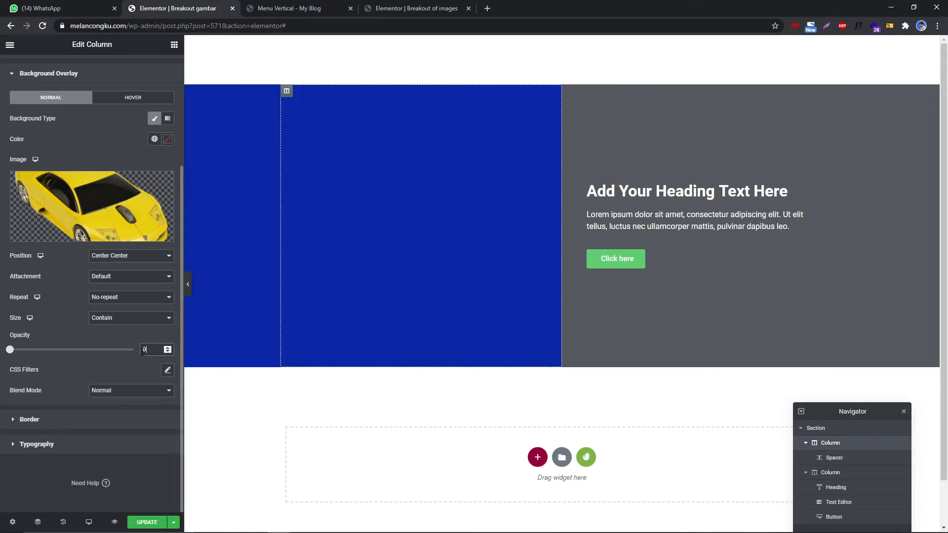
type("1")
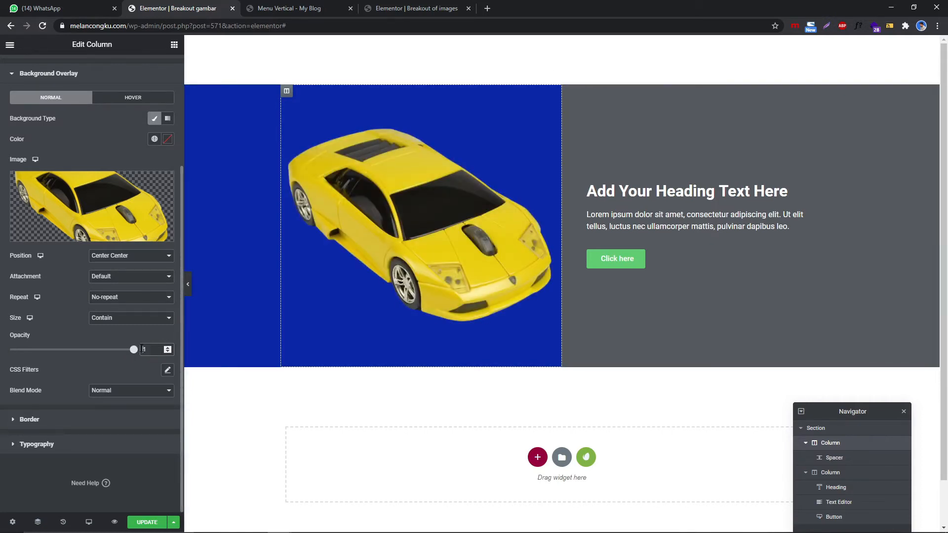
left_click(188, 284)
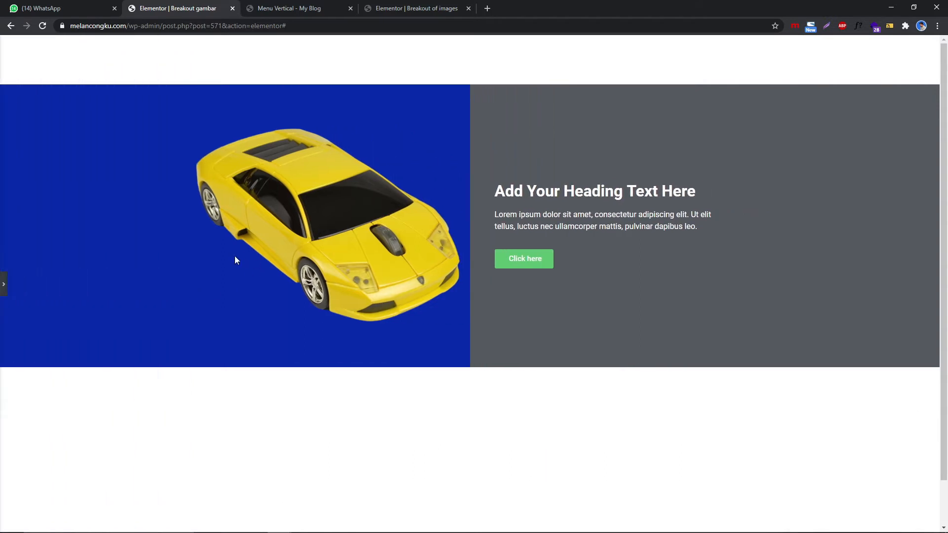
left_click(3, 285)
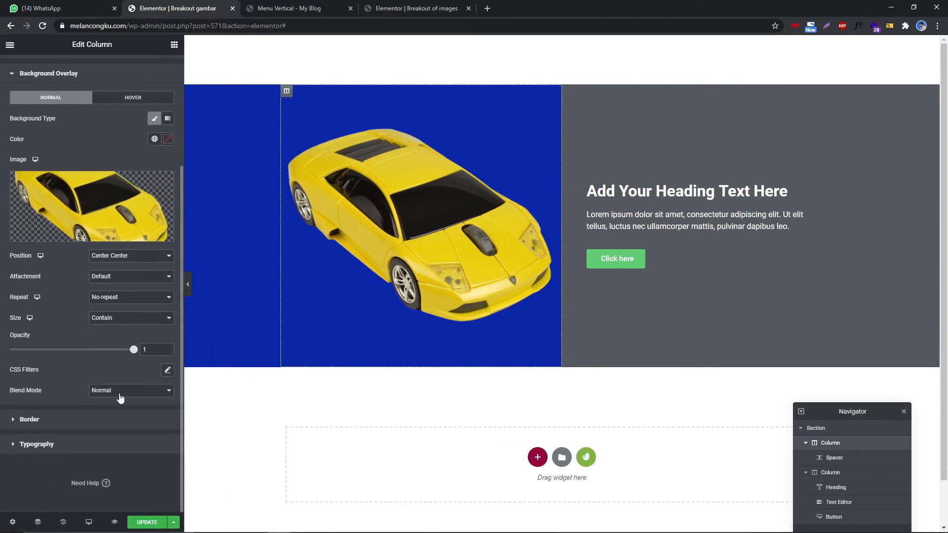
- Add an empty custom CSS rule to the left column for "selector .elementor-backgroud-overlay", with its braces on separate lines
scroll(159, 95, "up", 3)
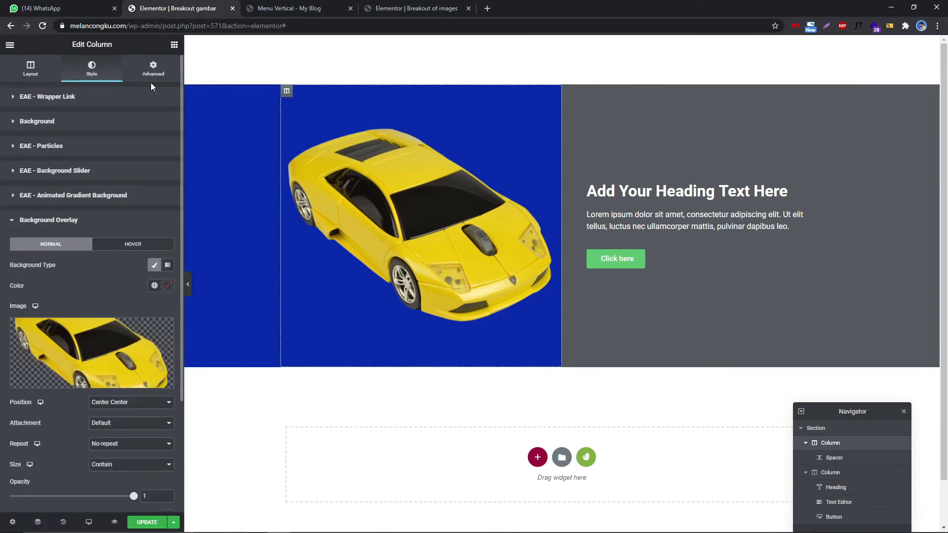
left_click(152, 70)
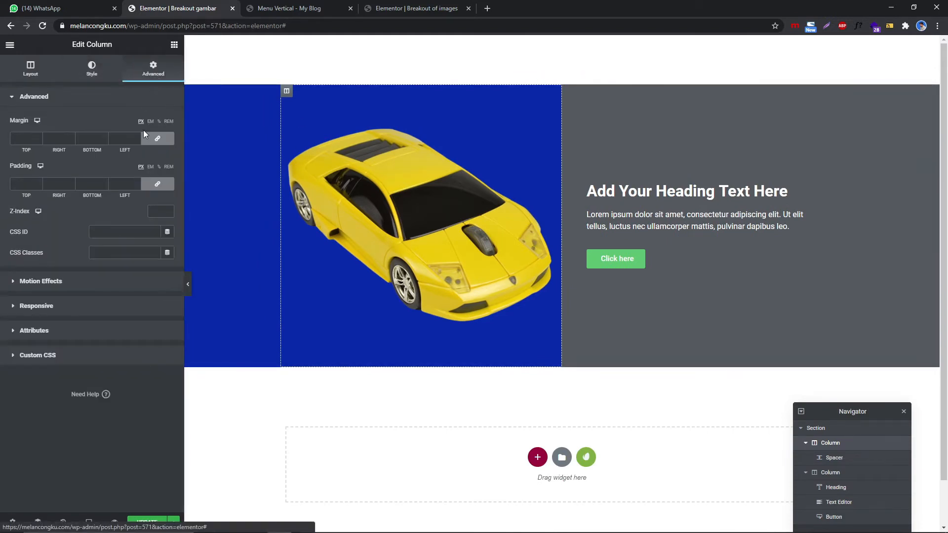
left_click(102, 354)
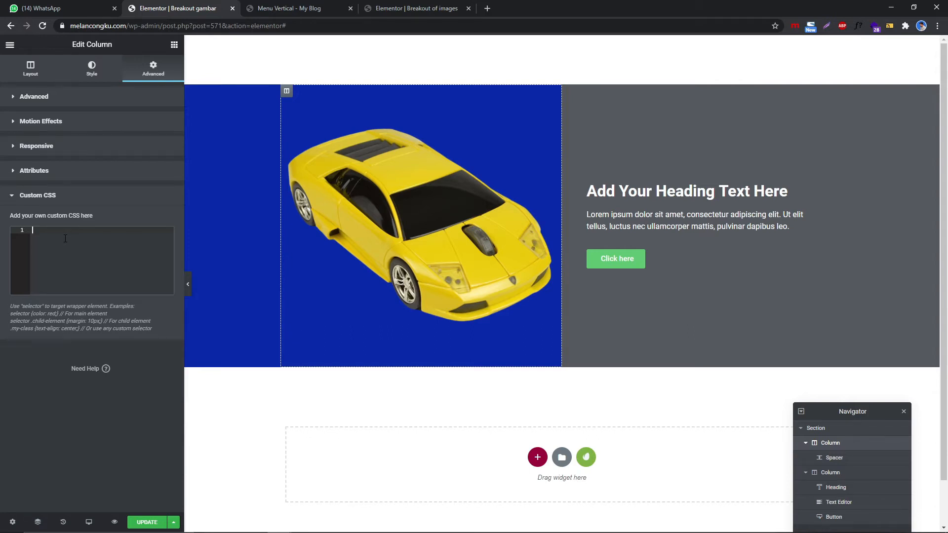
type("selector .elementor-backgroud-overlay{}")
key("Return")
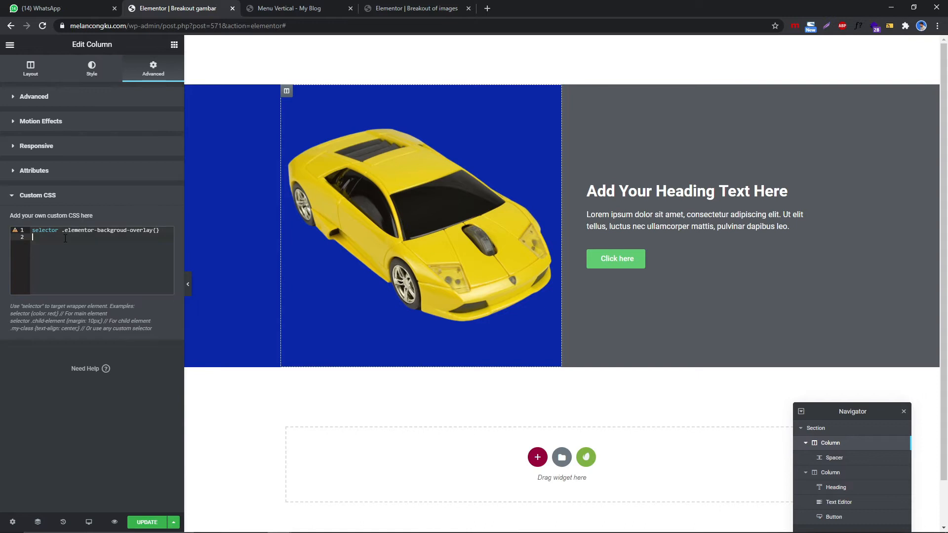
left_click(156, 230)
key("Return")
key("Return")
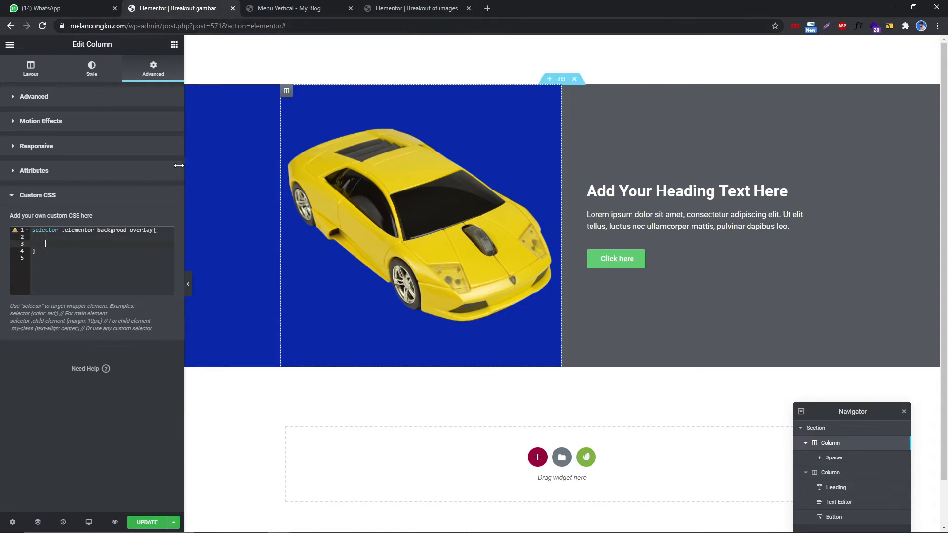
- Complete the left column's custom CSS as "selector .elementor-background-overlay { width: 115%; }"
left_click(157, 232)
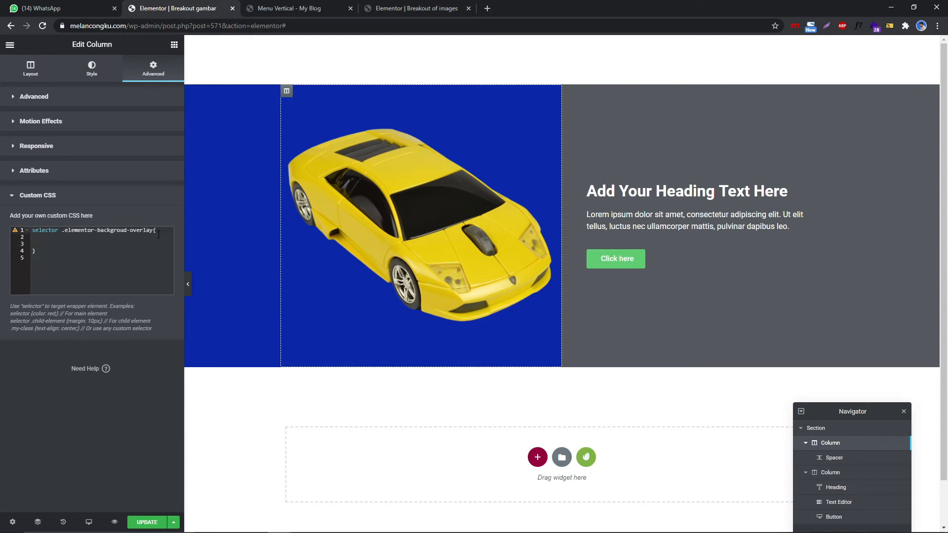
key("Left")
key("Return")
key("BackSpace")
left_click(179, 232)
key("Return")
type("w")
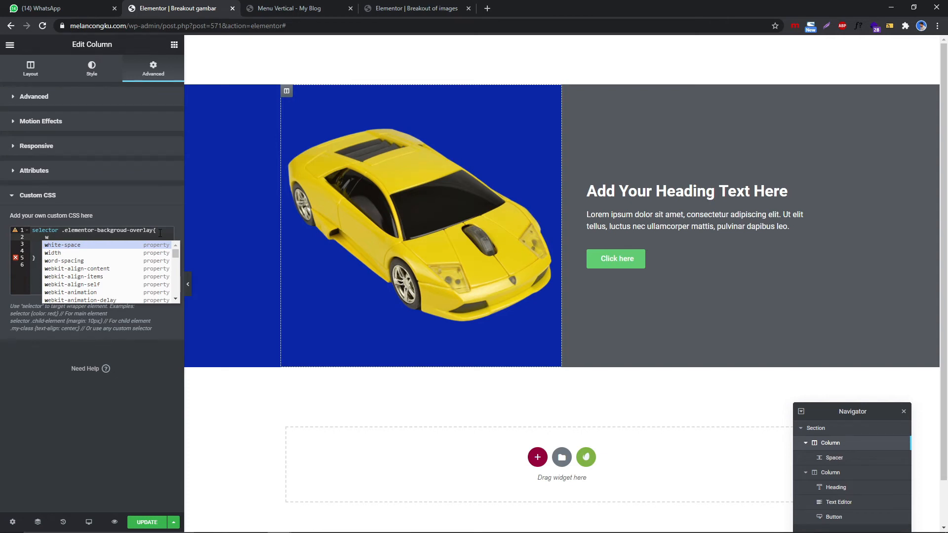
left_click(77, 252)
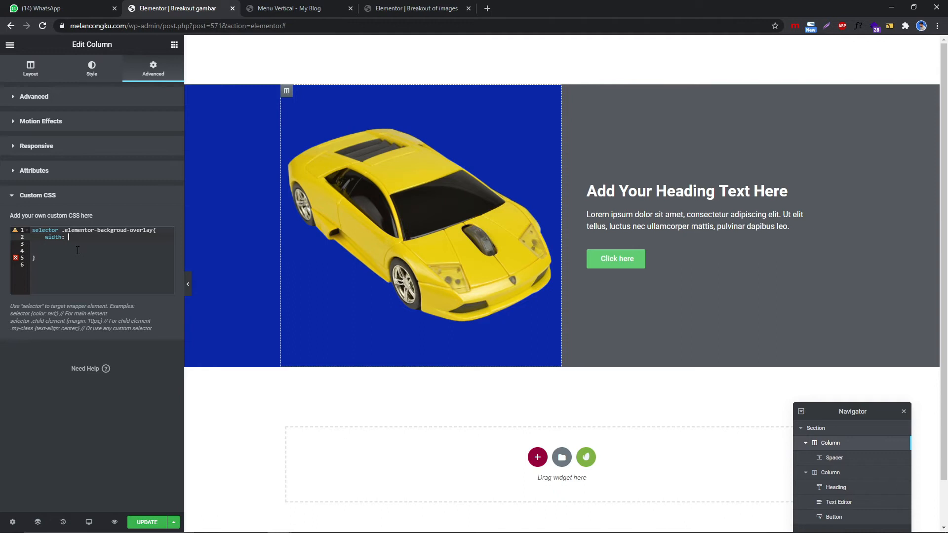
type("15")
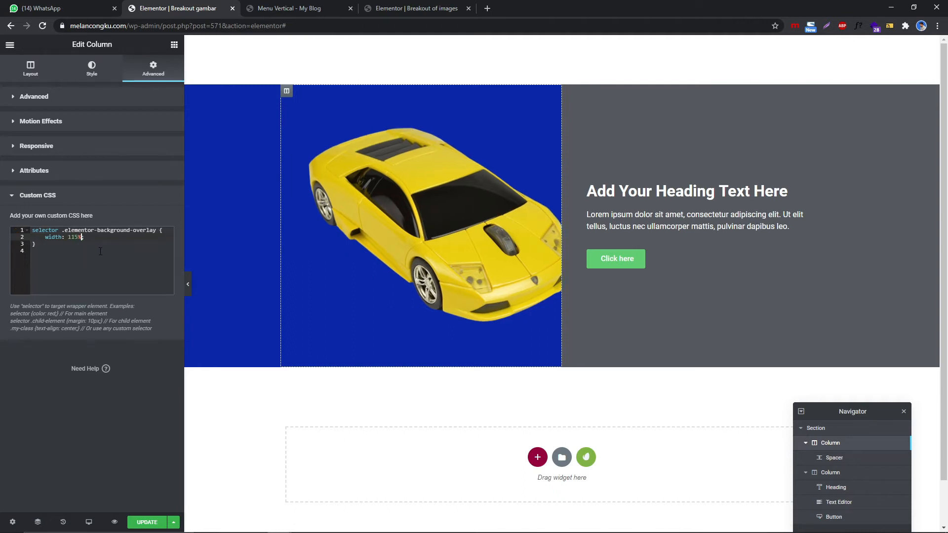
type(";")
left_click(100, 251)
- Set the right column's Z-Index to 11
left_click(106, 103)
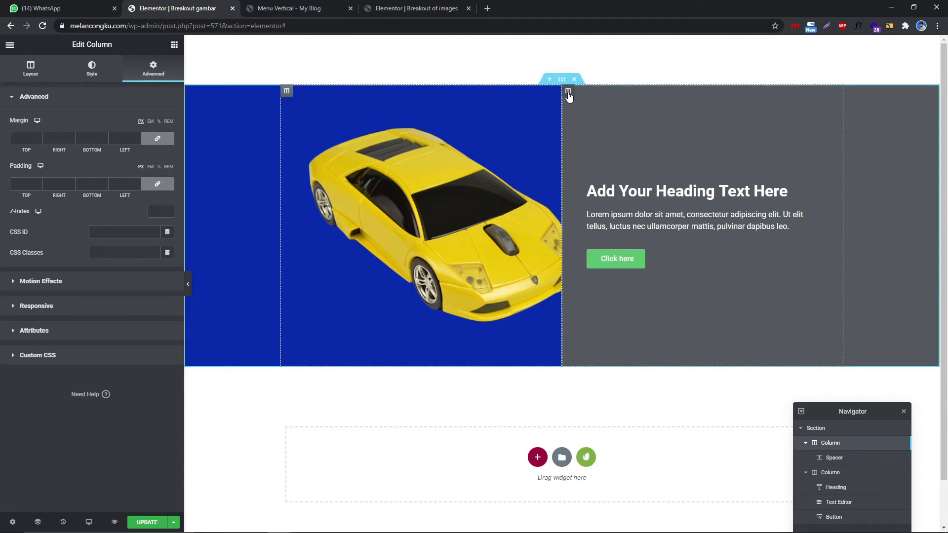
left_click(568, 91)
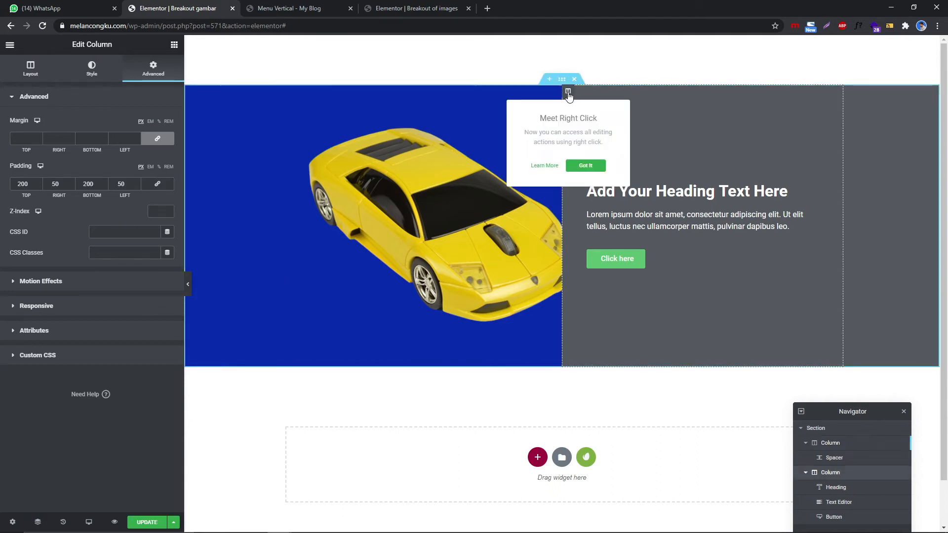
left_click(158, 208)
type("1")
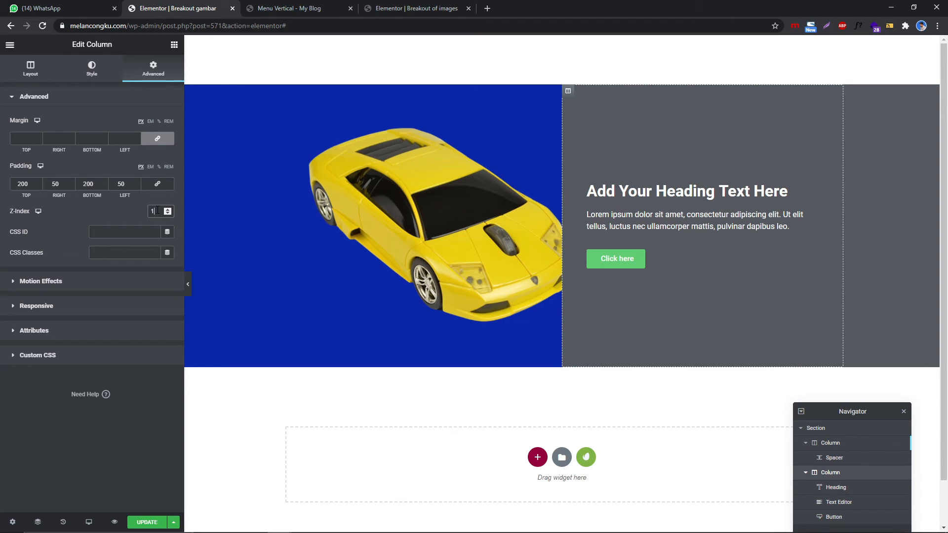
type("0")
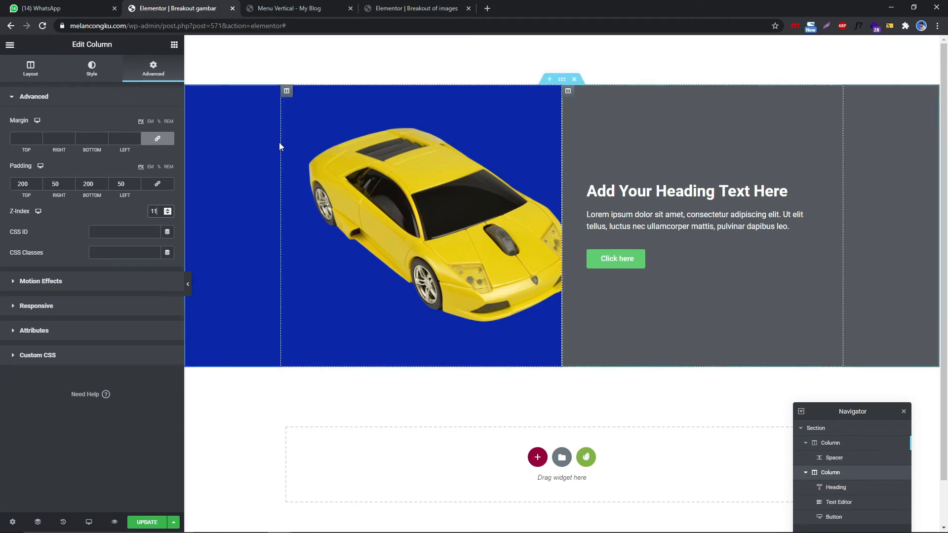
- Set the left column's Z-Index to 50 and preview the section without the editing panel
left_click(287, 91)
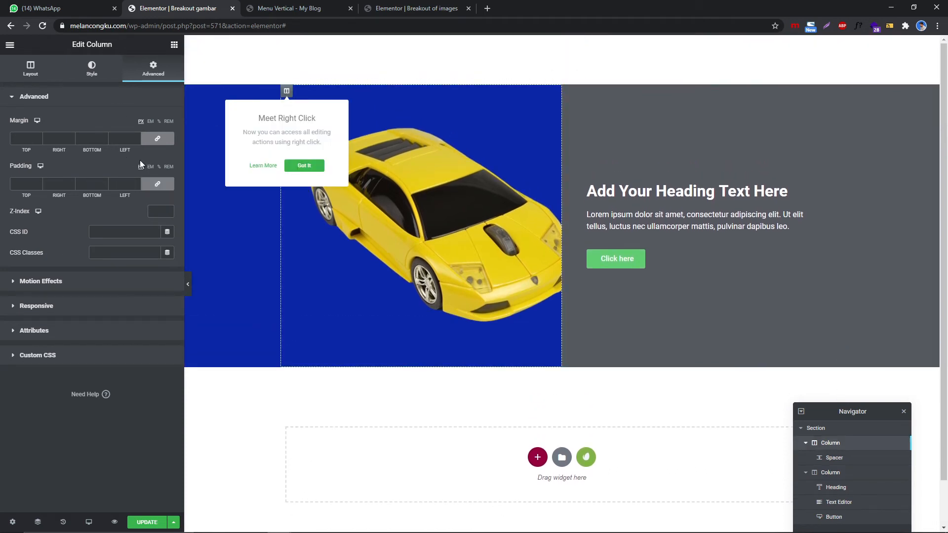
left_click(92, 68)
left_click(153, 69)
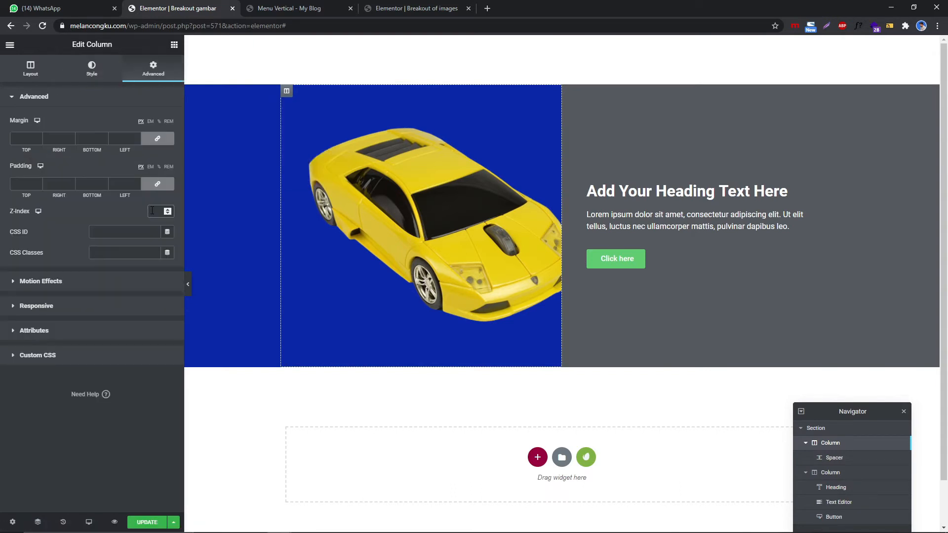
left_click(151, 211)
type("50")
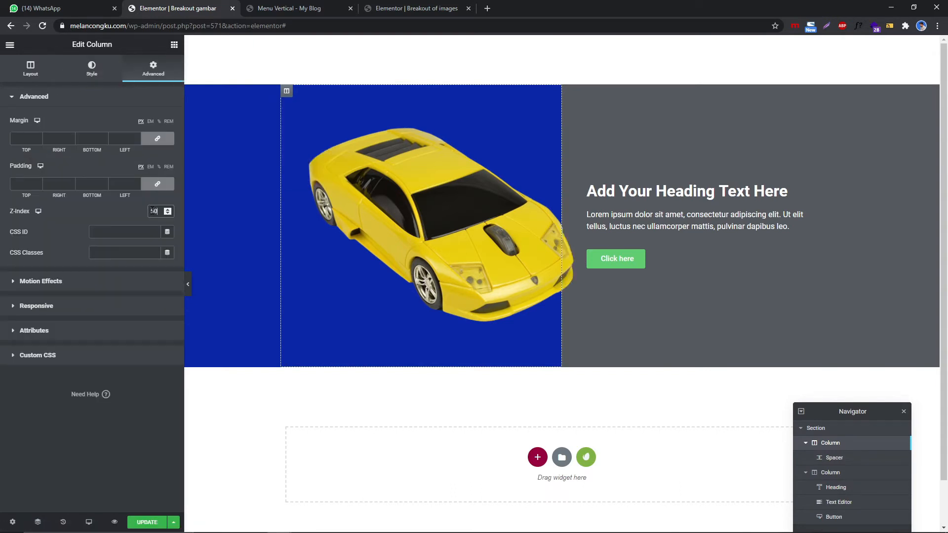
left_click(188, 284)
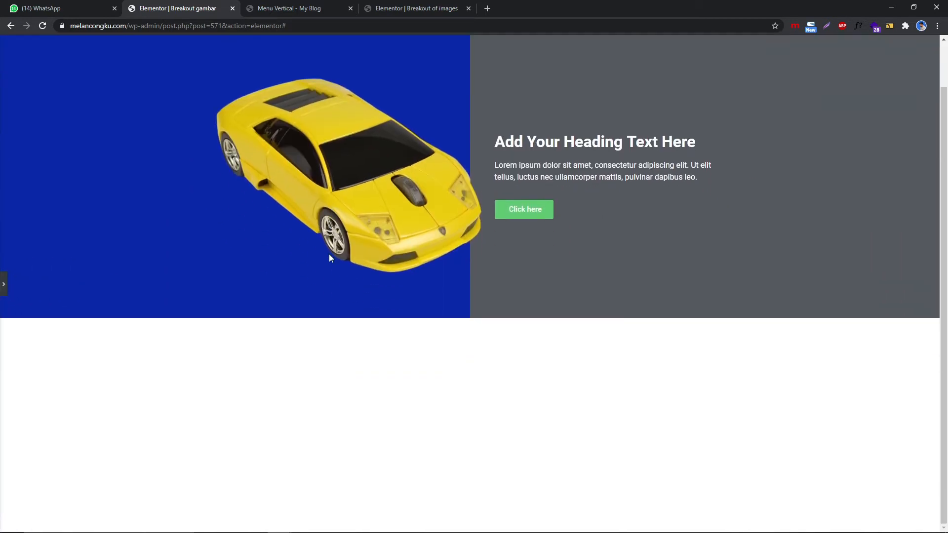
left_click(4, 284)
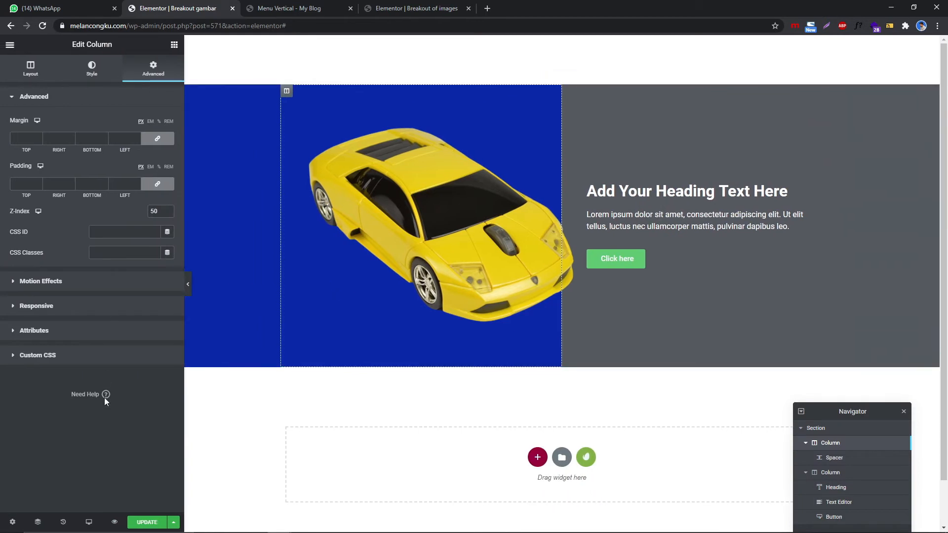
- Preview the section's layout in the tablet and mobile responsive modes
left_click(89, 522)
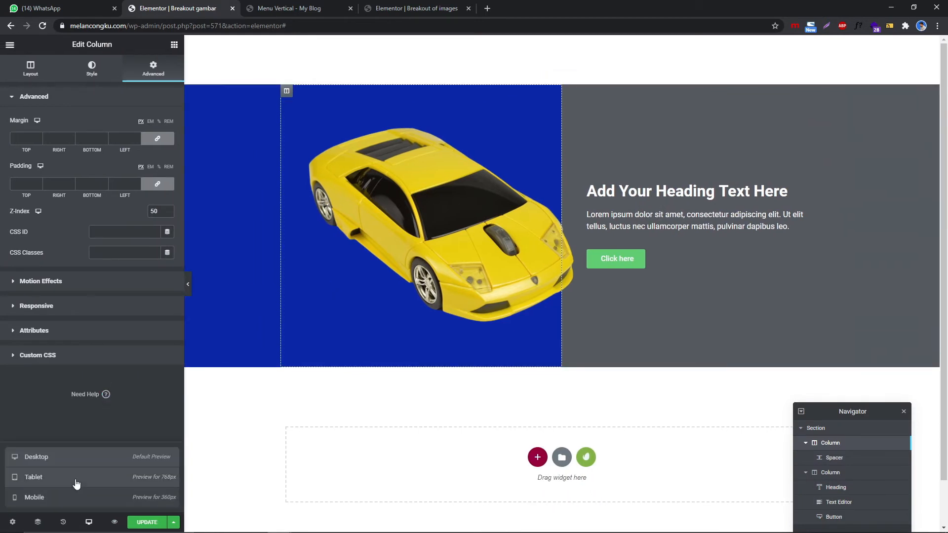
left_click(77, 478)
scroll(504, 347, "down", 1)
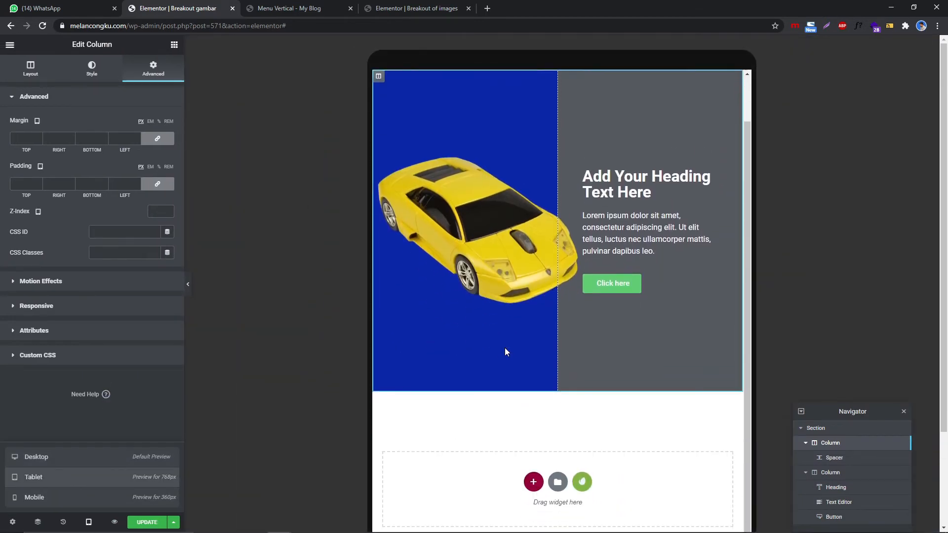
left_click(77, 497)
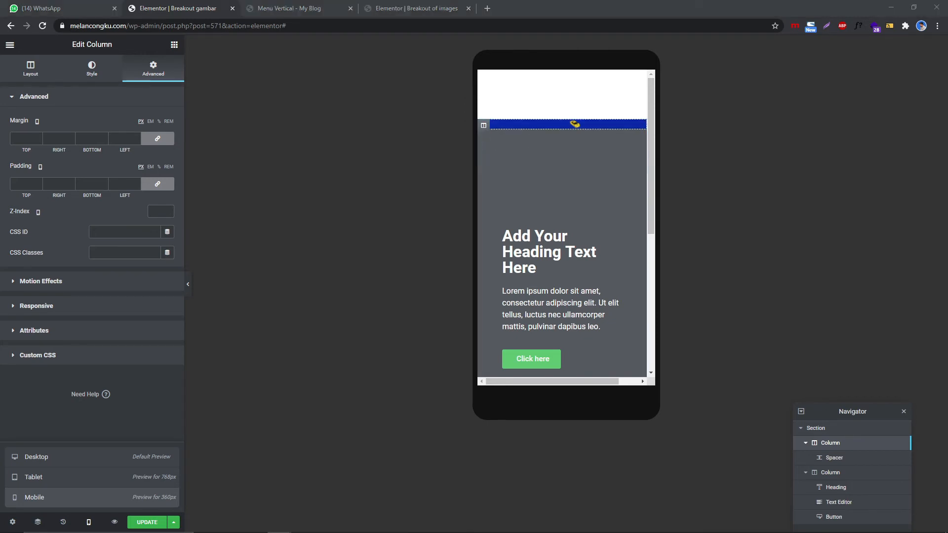
left_click(73, 355)
left_click(46, 257)
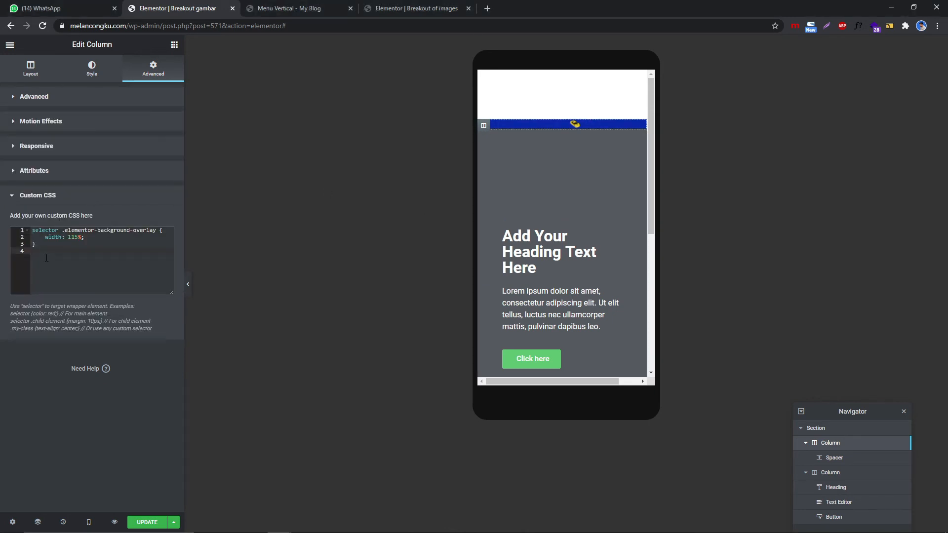
key("Return")
type("@media (ma")
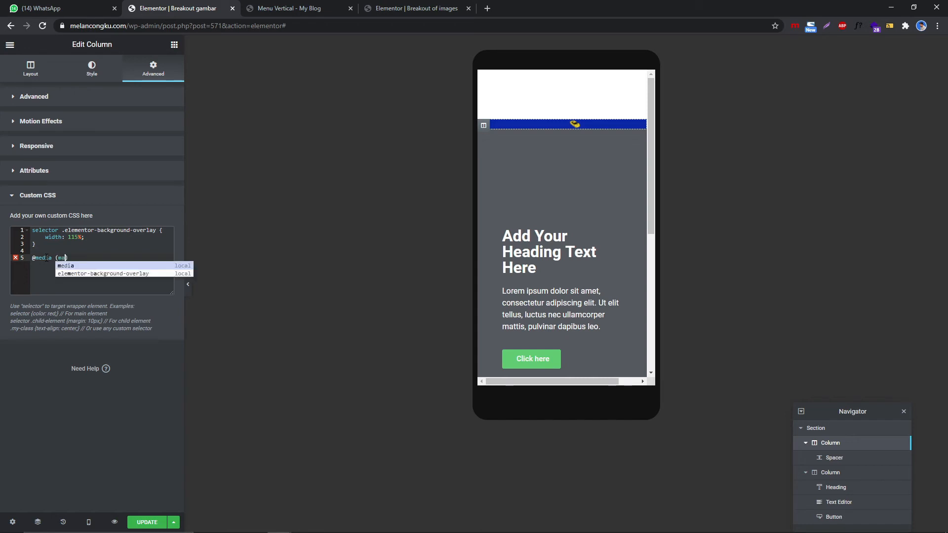
type("x")
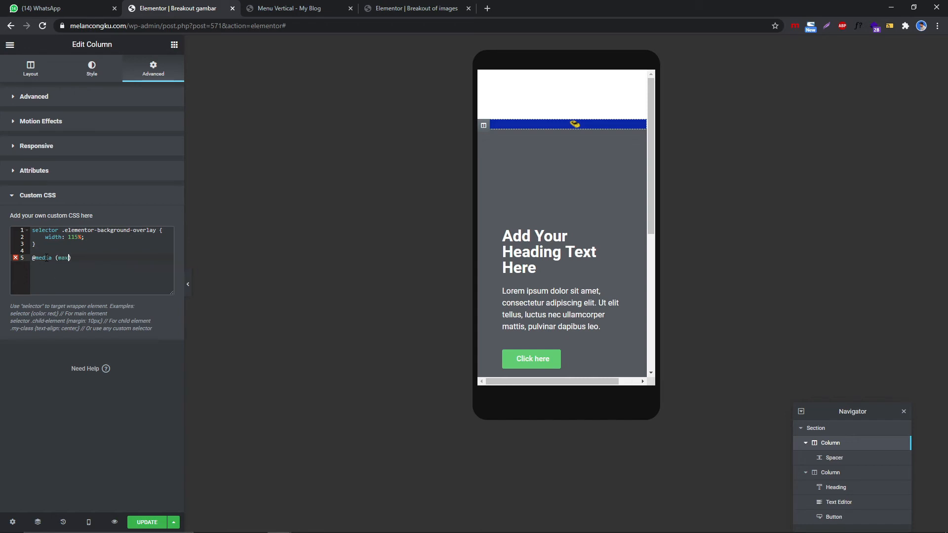
type("-width:767px ) {")
- Copy the .elementor-background-overlay rule into the 767px media query on its own line and close the query with a brace
left_click(32, 231)
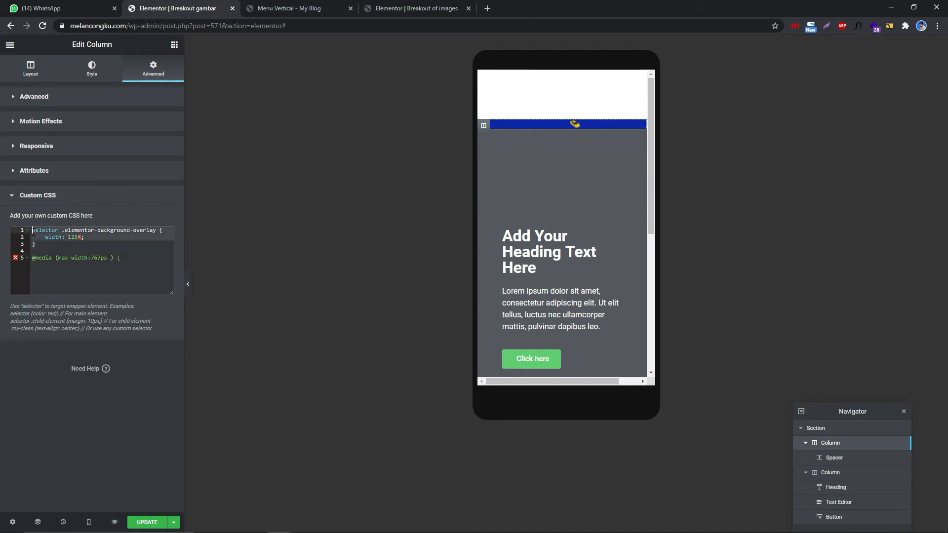
left_click(126, 260)
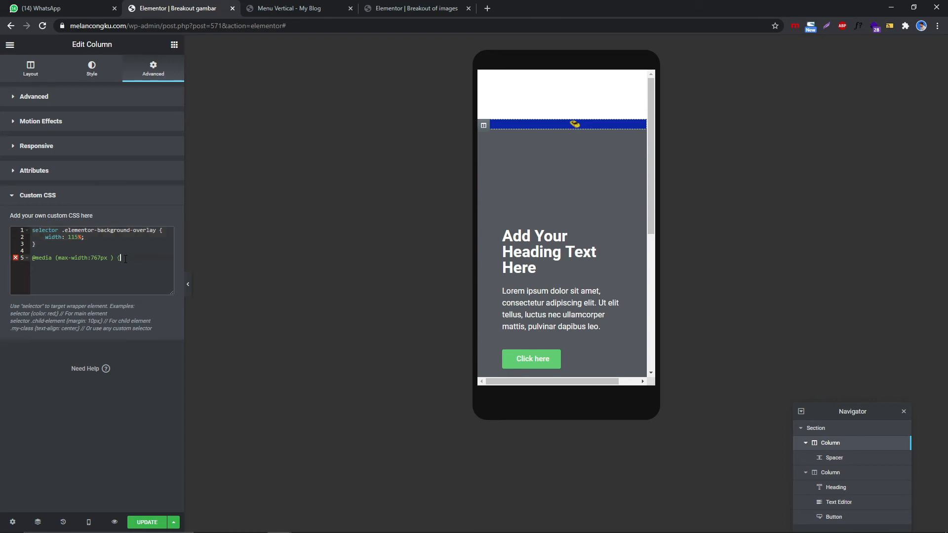
type("selector .elementor-background-overlay {     width: 115%; }")
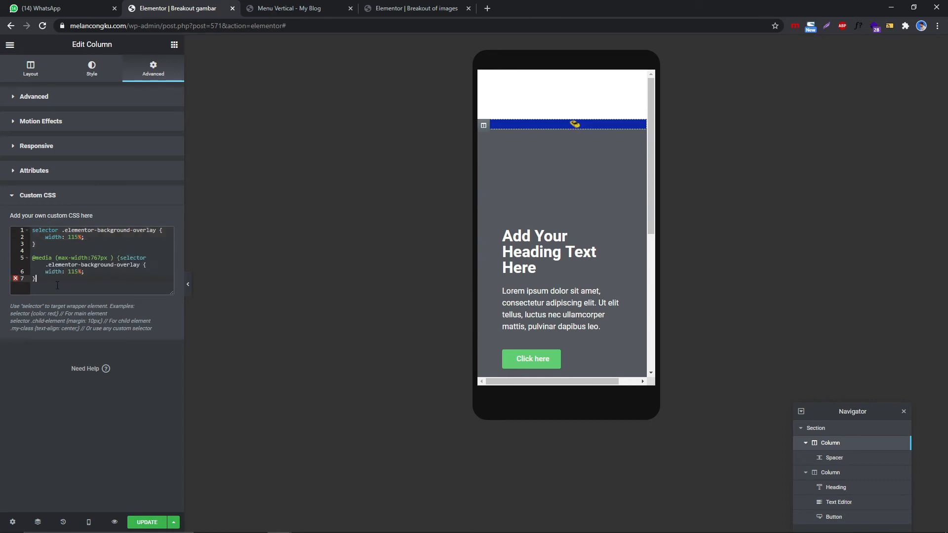
key("Return")
type("}")
left_click(120, 257)
key("Return")
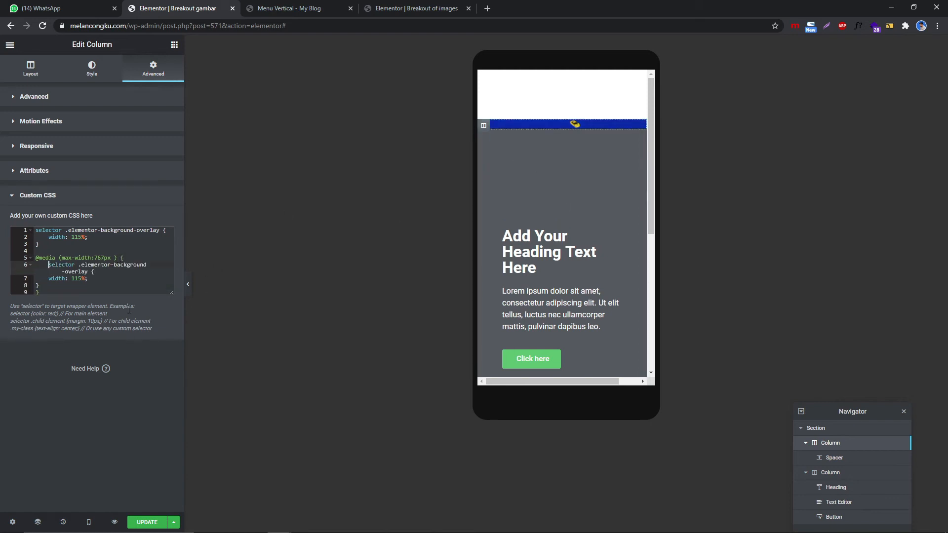
left_click(117, 285)
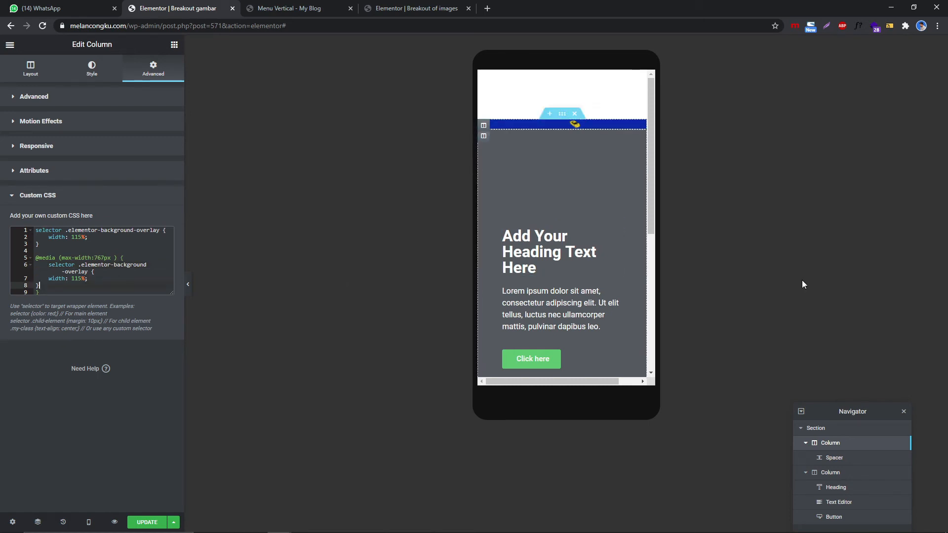
- Add "top:30%;" to the overlay rule inside the media query
left_click(103, 277)
key("Return")
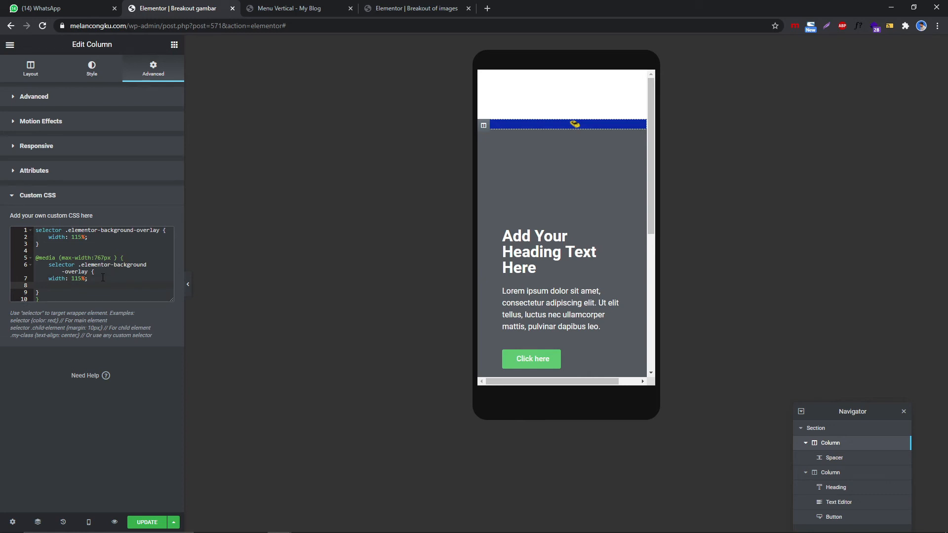
type("t")
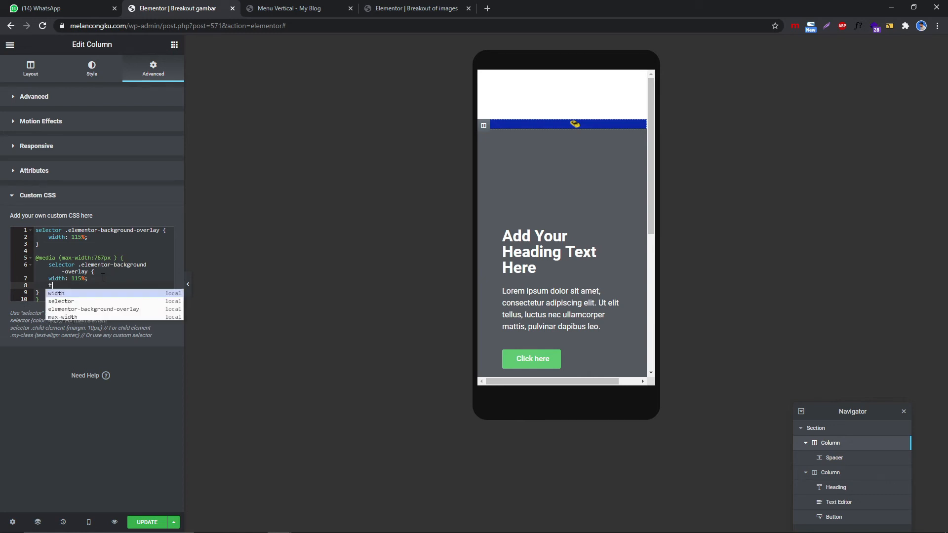
type("op")
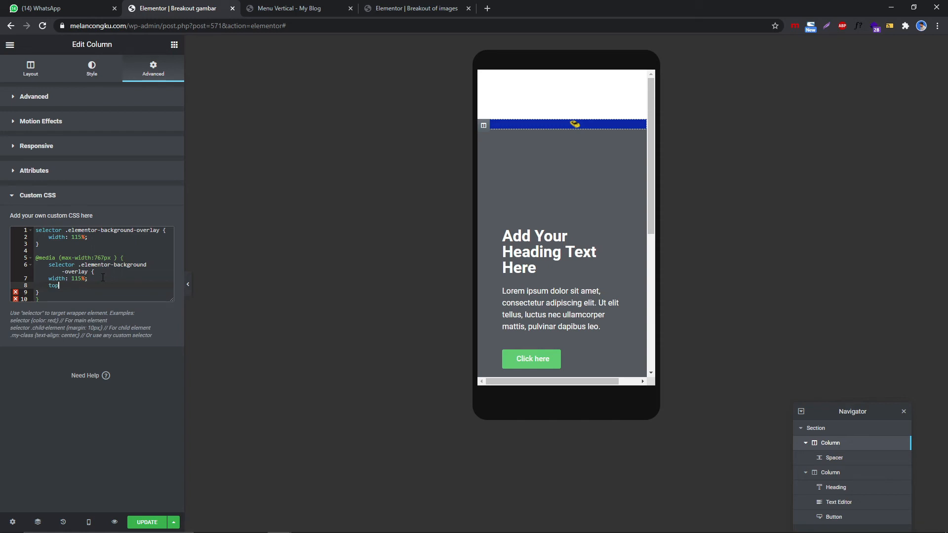
type(":30%;")
key("Return")
- Add "width: 100%;" to the media query's overlay rule, remove its "width: 115%;" line, and preview the mobile layout without the editing panel
left_click(56, 293)
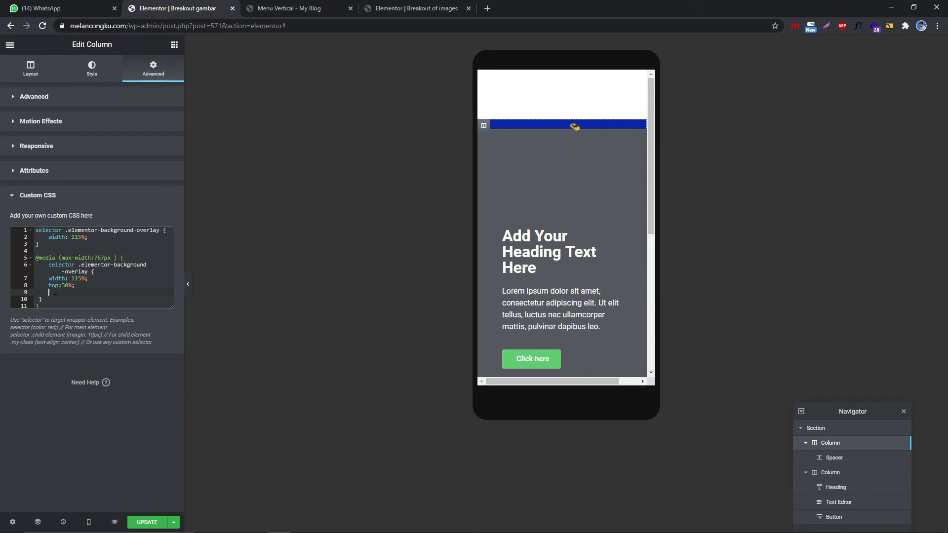
type("width: 100%;")
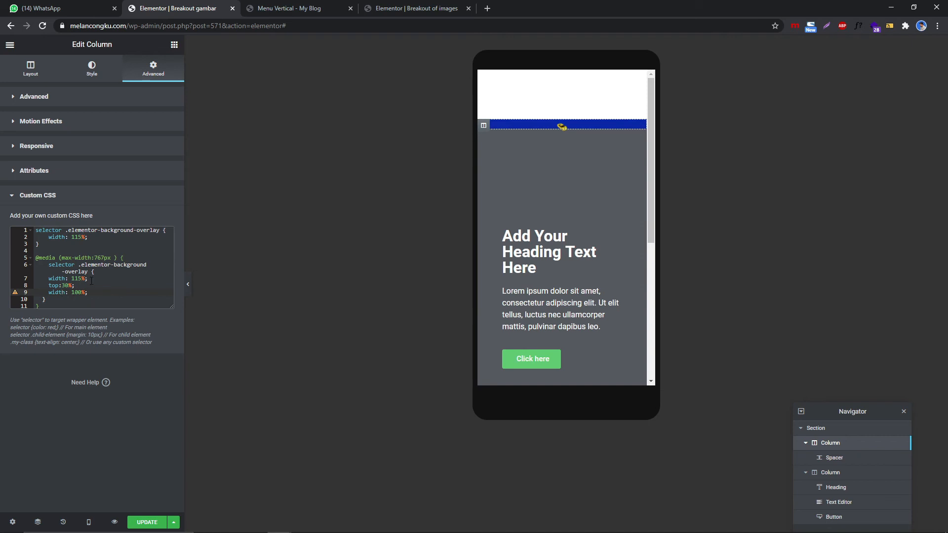
left_click_drag(89, 279, 47, 280)
key("BackSpace")
key("BackSpace")
key("BackSpace")
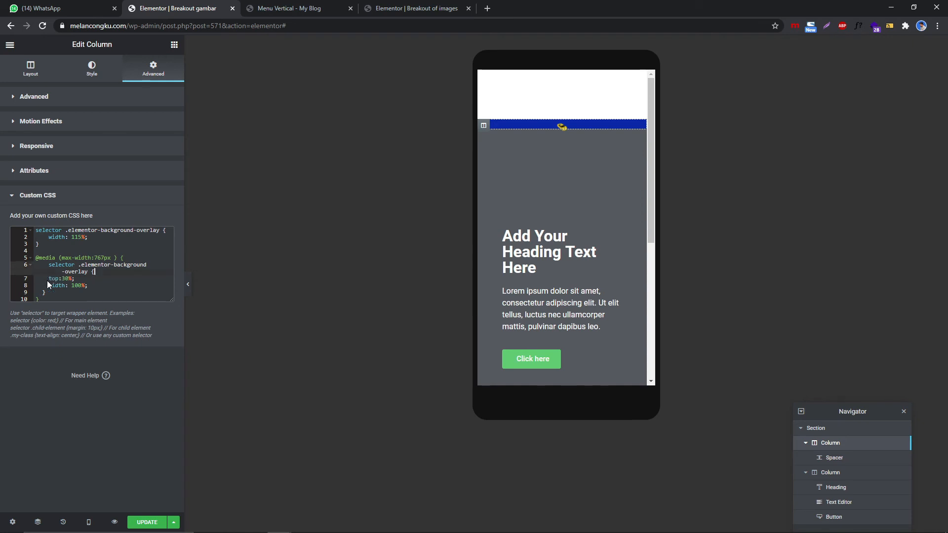
left_click(150, 278)
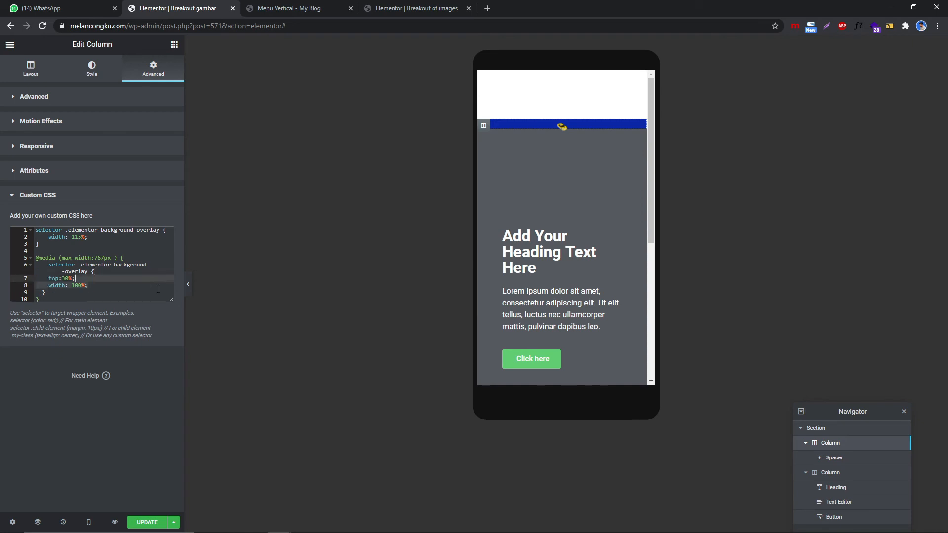
left_click(188, 284)
left_click(2, 296)
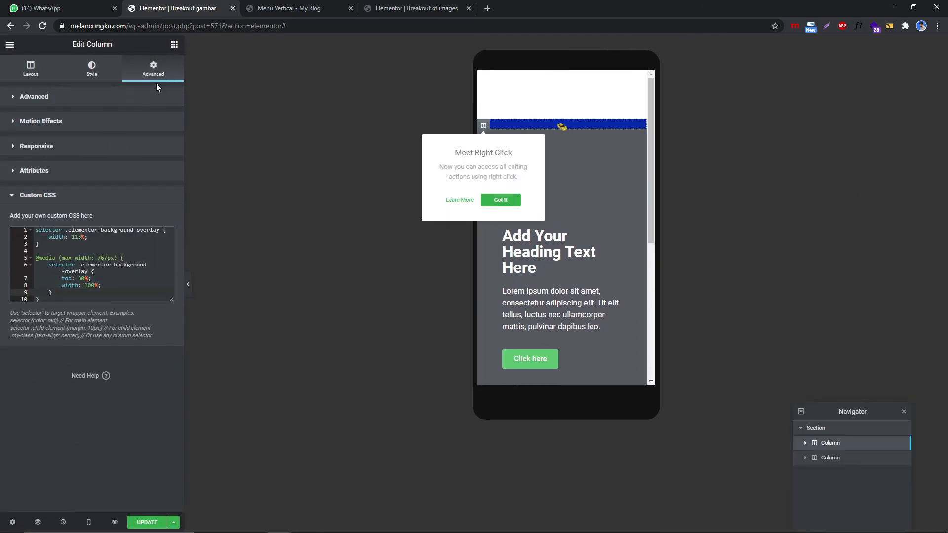
- Set the left column's mobile padding to 158 px top and 0 on the other sides, and preview it without the editing panel
left_click(153, 97)
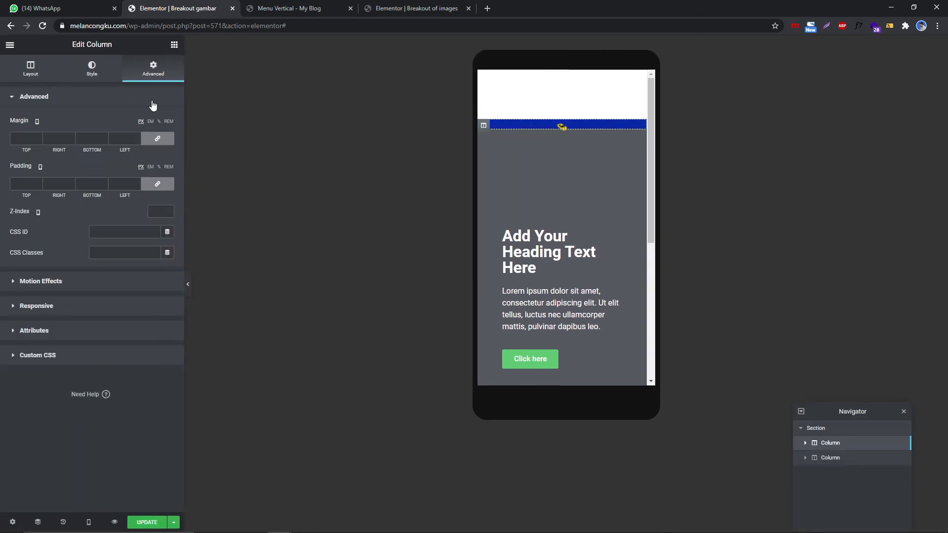
left_click(36, 182)
left_click_drag(36, 183, 38, 185)
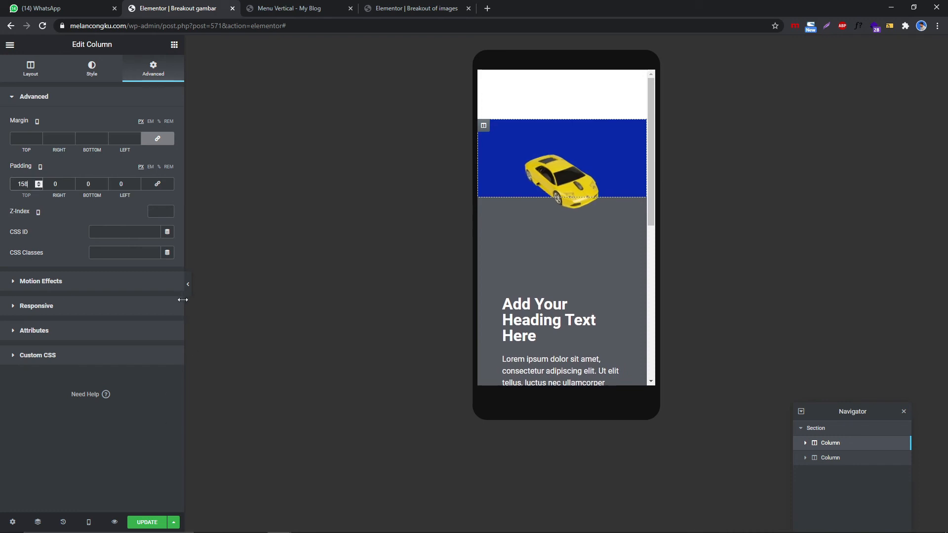
left_click(188, 284)
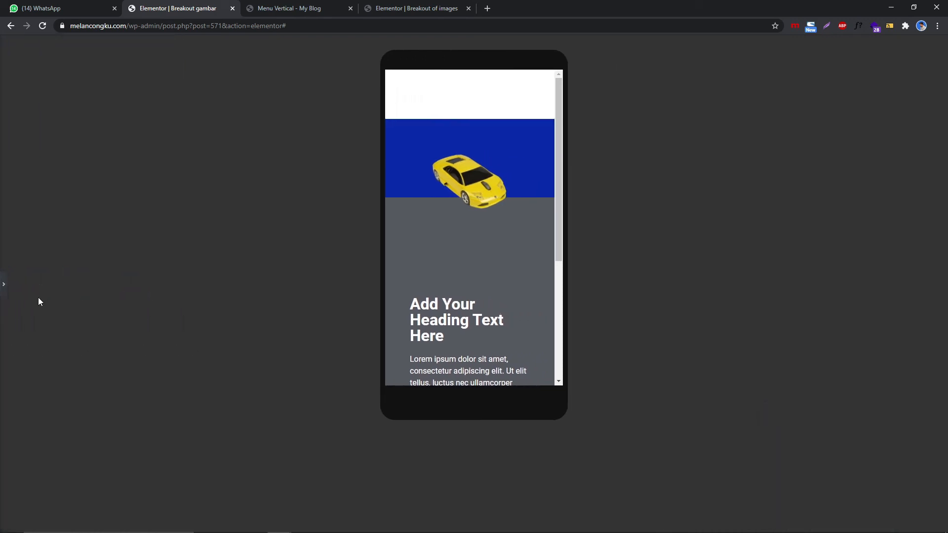
left_click(3, 291)
- Compare the finished section in the desktop, tablet and mobile responsive modes, ending in desktop mode
left_click(89, 522)
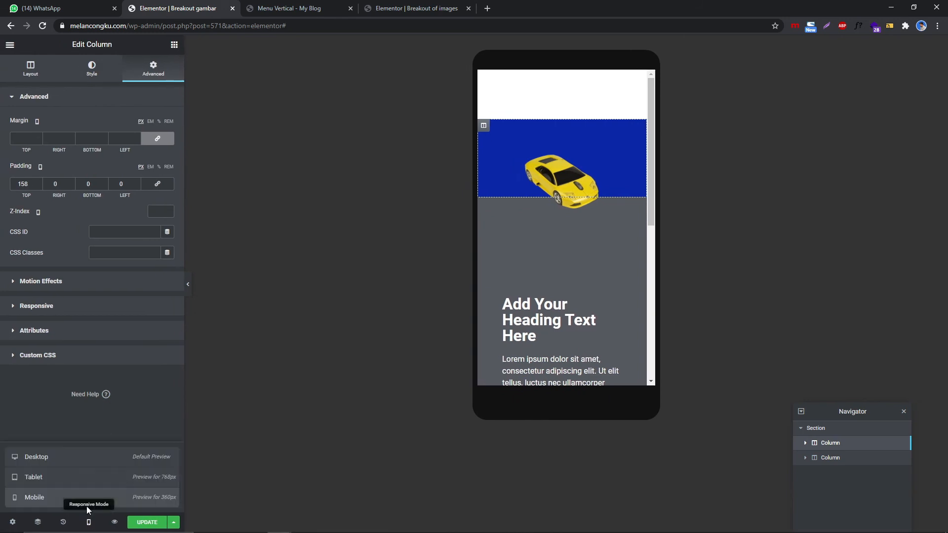
left_click(79, 459)
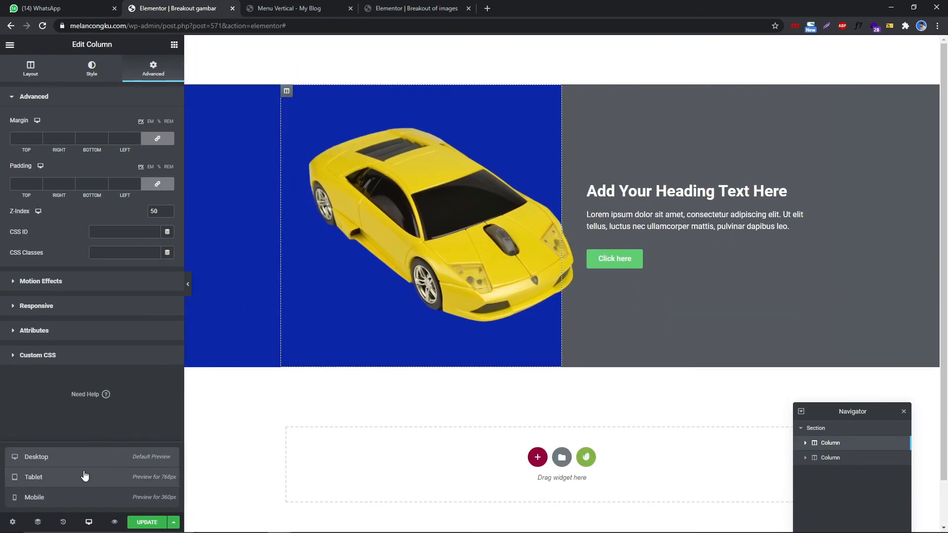
left_click(84, 475)
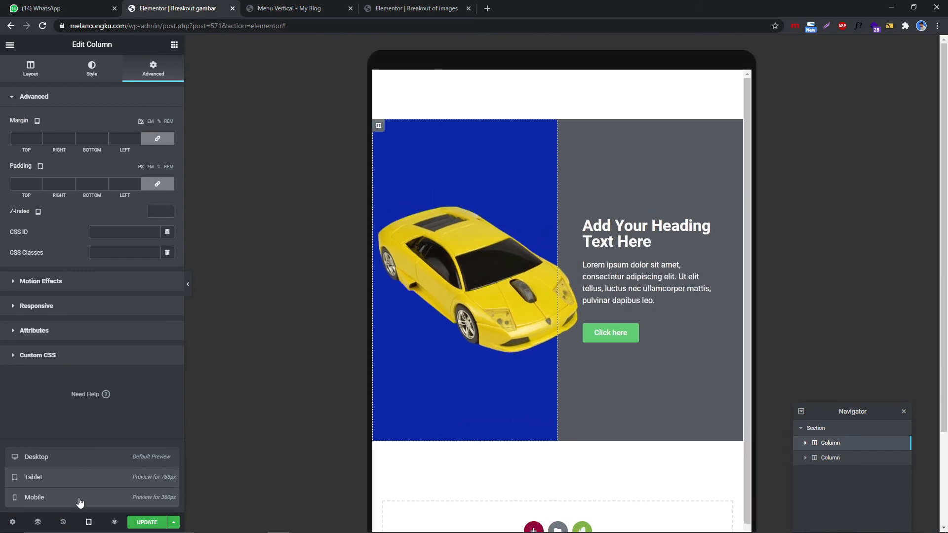
left_click(79, 500)
scroll(580, 295, "down", 3)
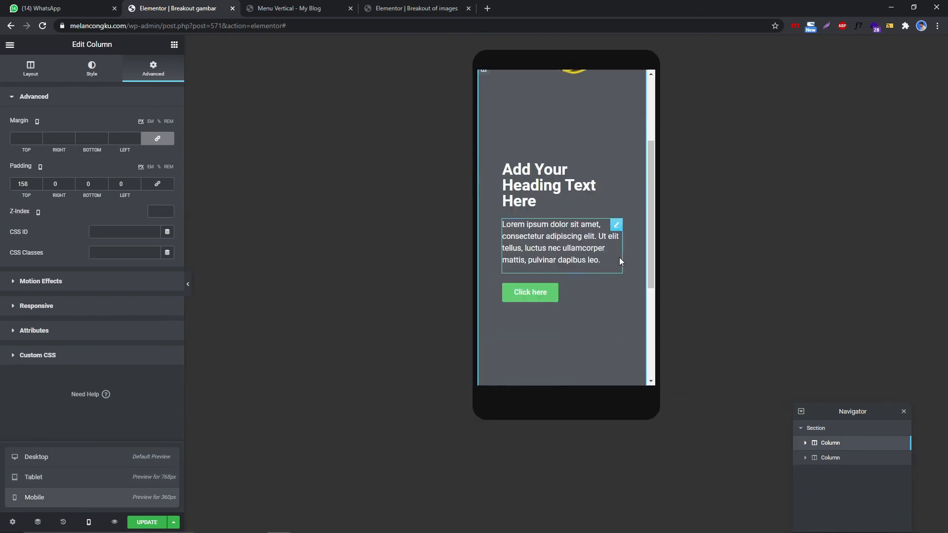
scroll(614, 261, "up", 3)
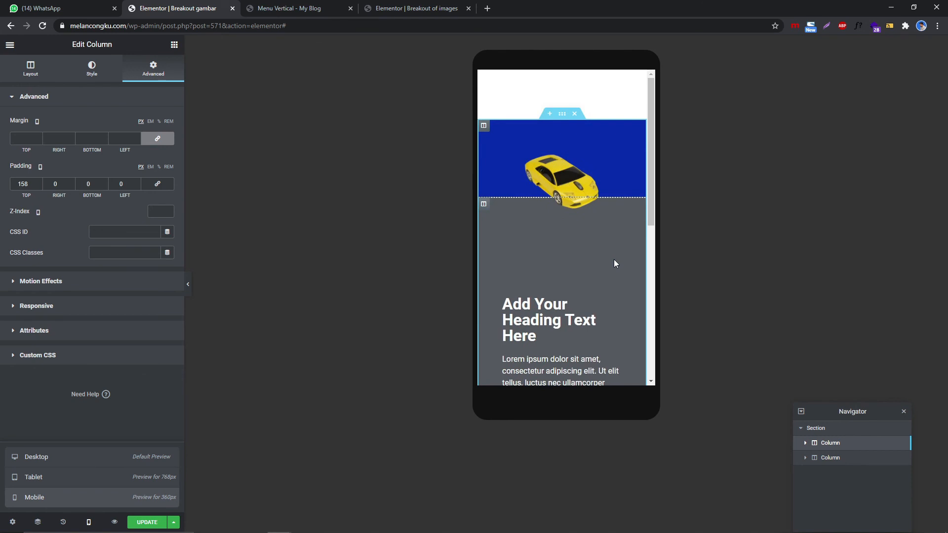
scroll(614, 259, "down", 1)
scroll(611, 267, "up", 1)
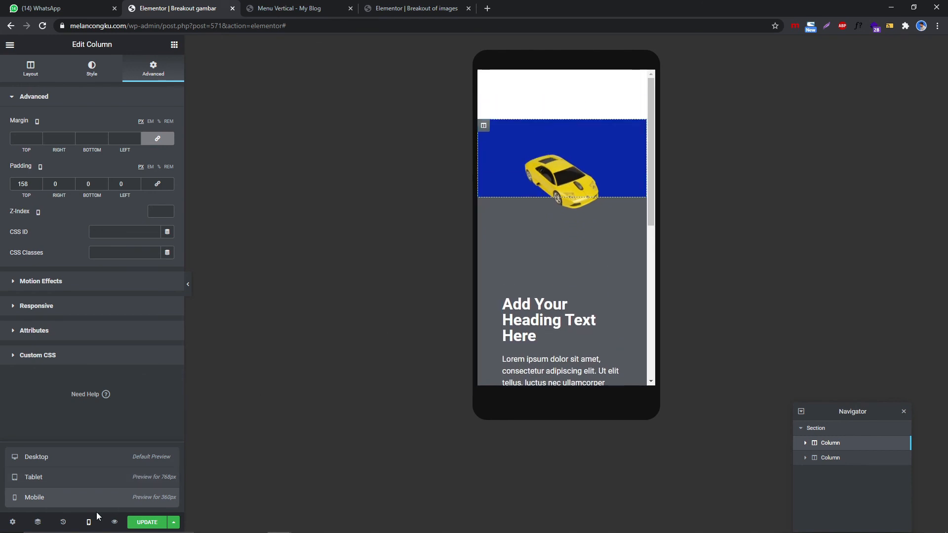
left_click(67, 467)
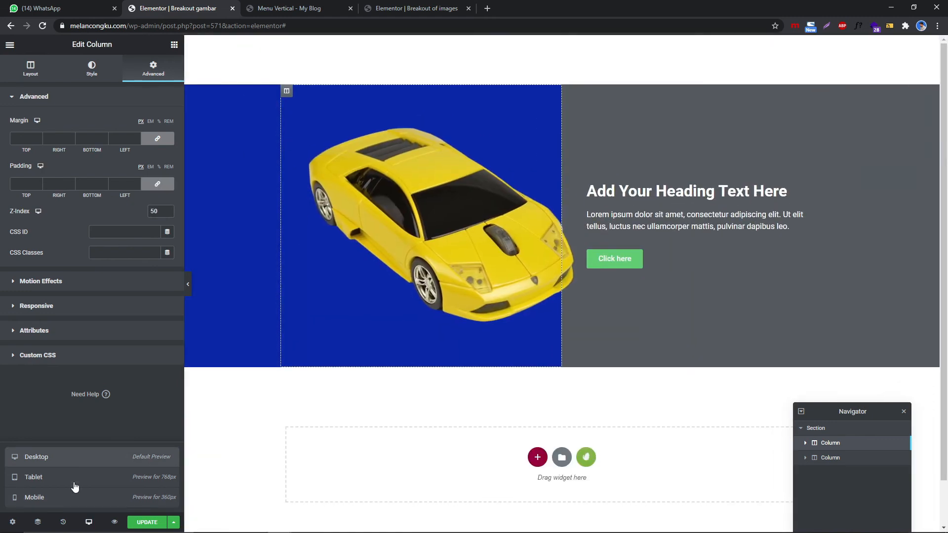
scroll(680, 232, "down", 1)
scroll(621, 269, "up", 1)
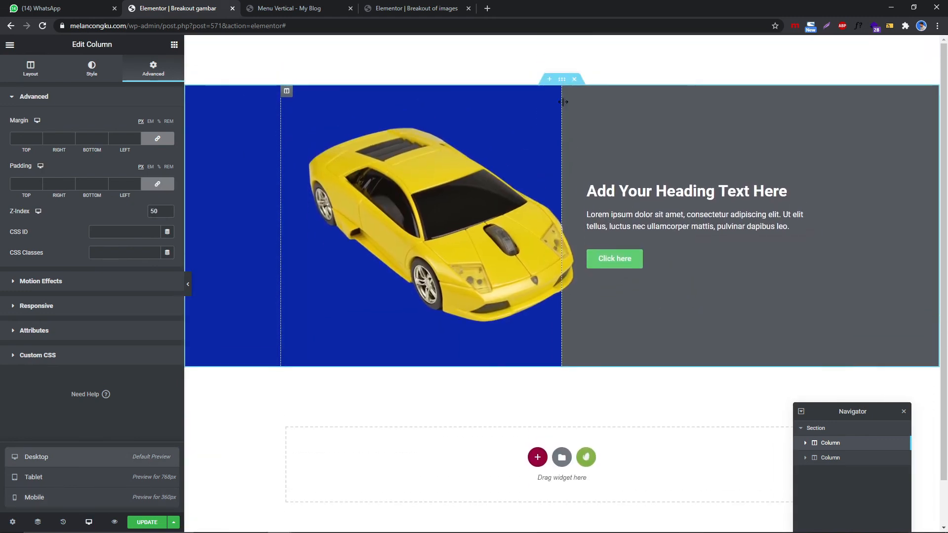
- Duplicate the finished section and move the copy's car column to the right of its text column
right_click(562, 79)
left_click(590, 100)
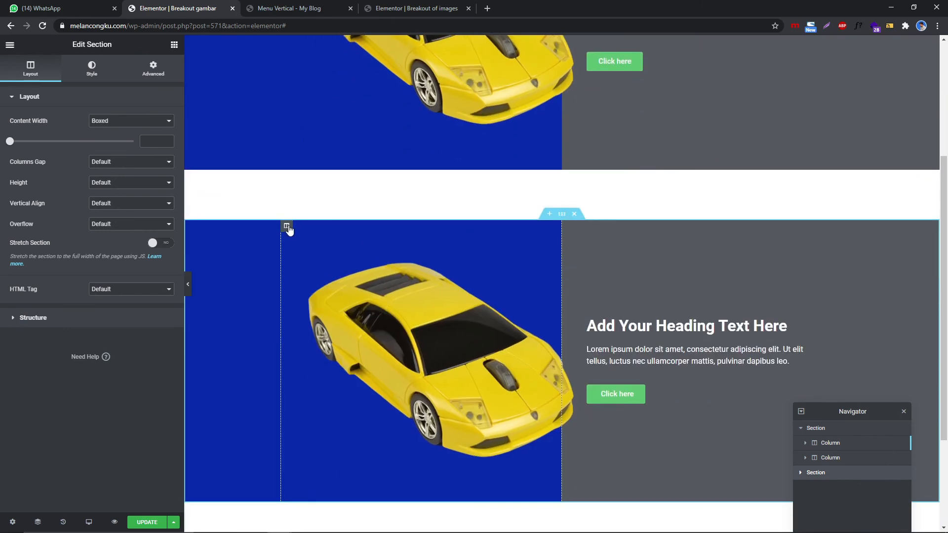
left_click_drag(286, 225, 621, 416)
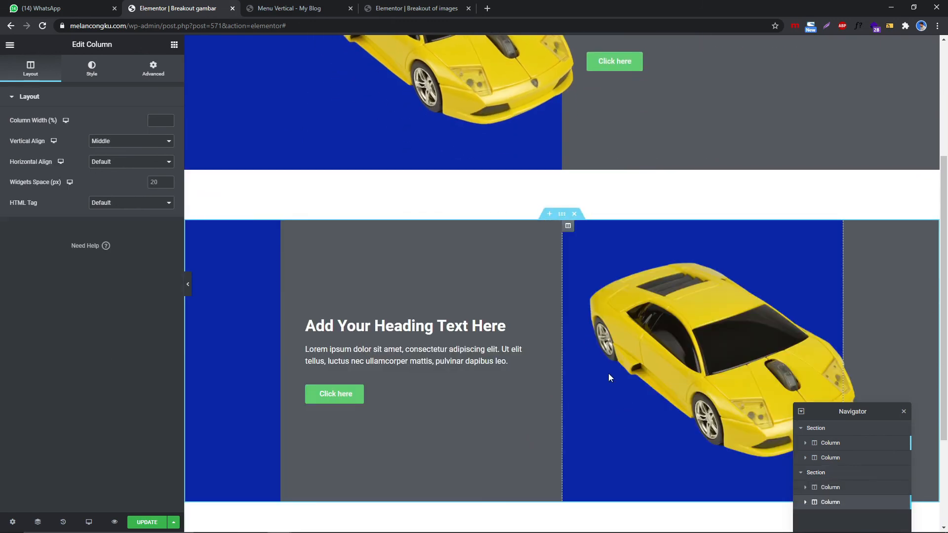
- Set the duplicated section's background gradient angle to 290 and preview the section without the editing panel
left_click(562, 214)
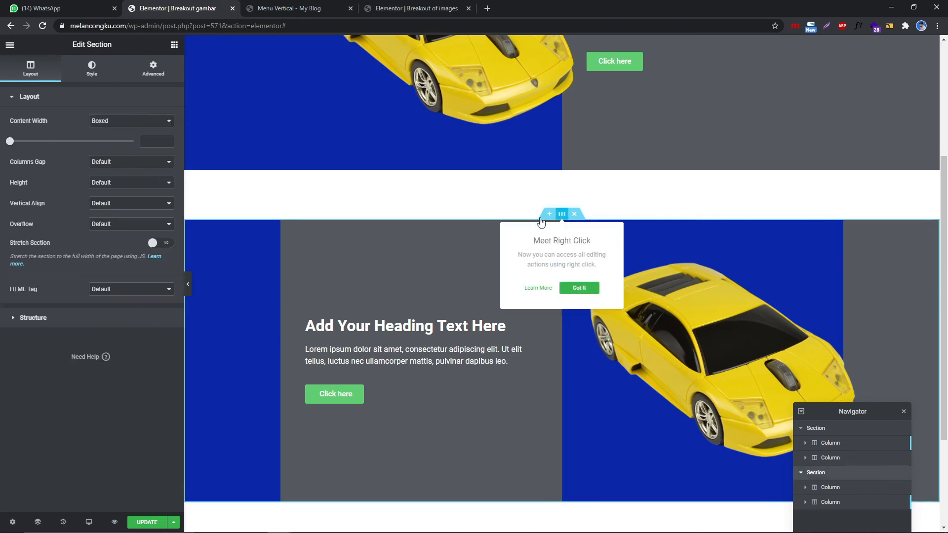
left_click(95, 74)
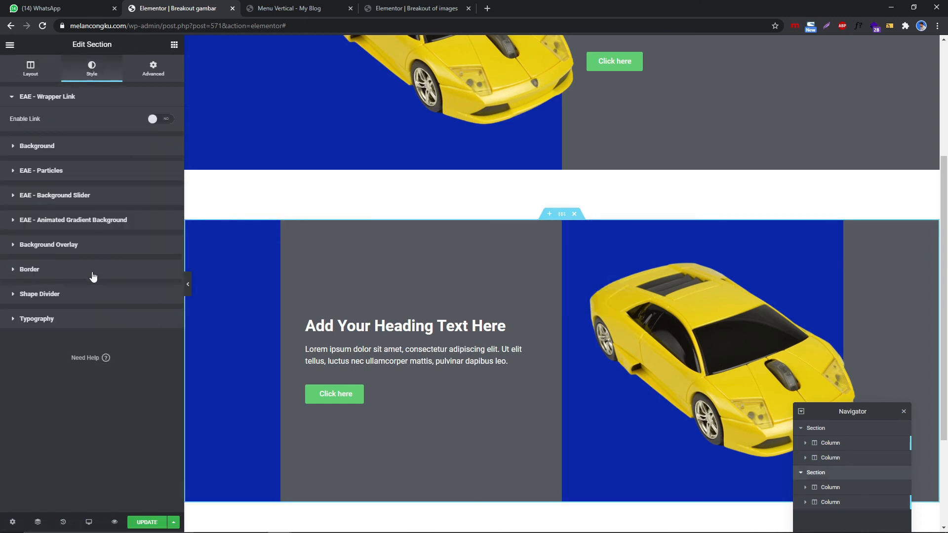
left_click(97, 245)
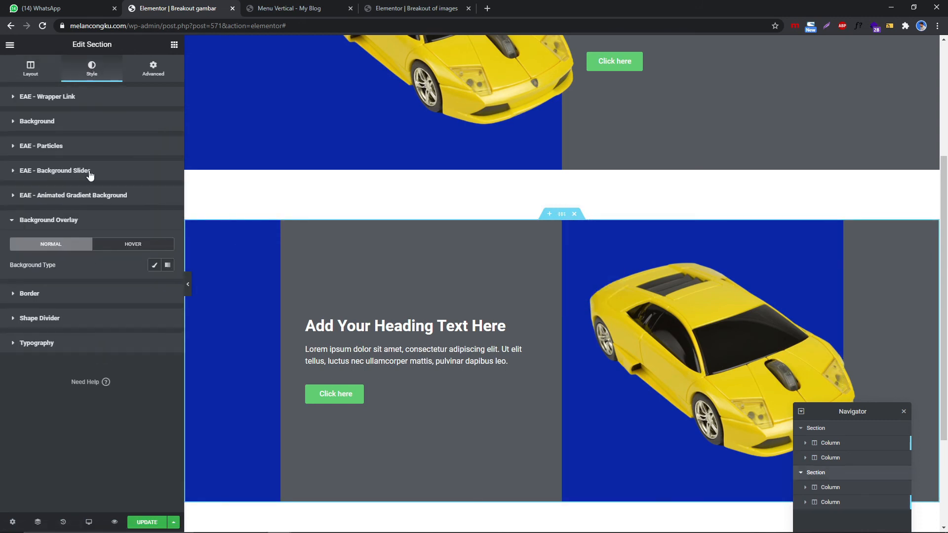
left_click(89, 123)
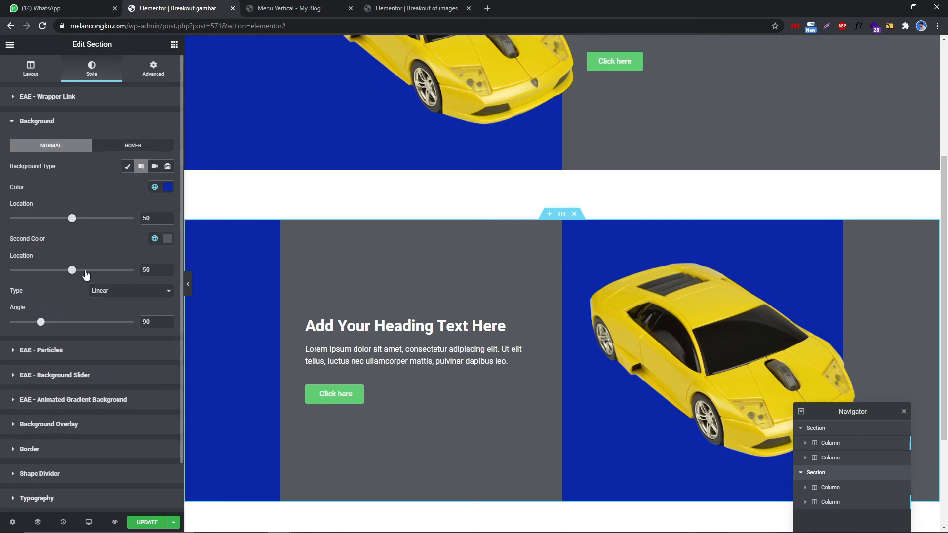
left_click_drag(44, 323, 114, 324)
left_click(189, 285)
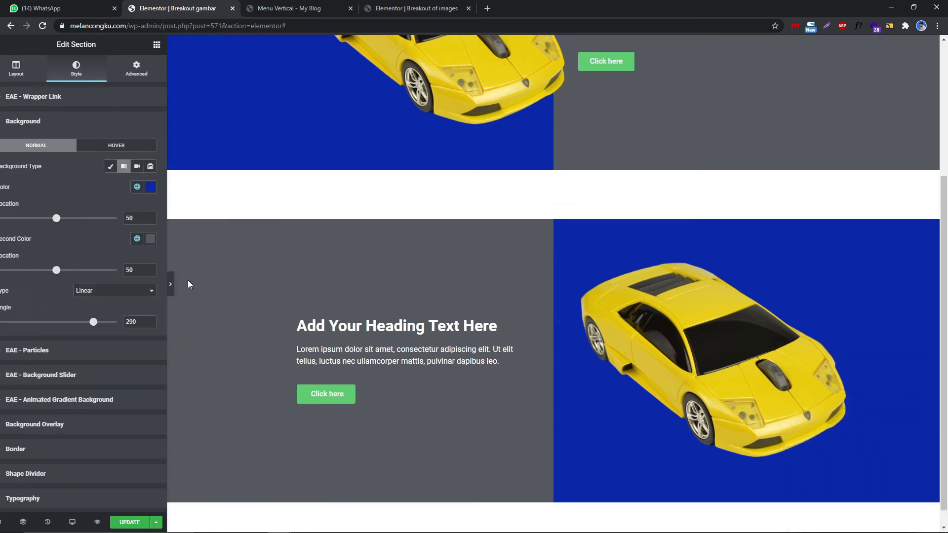
scroll(446, 289, "up", 2)
scroll(446, 289, "down", 2)
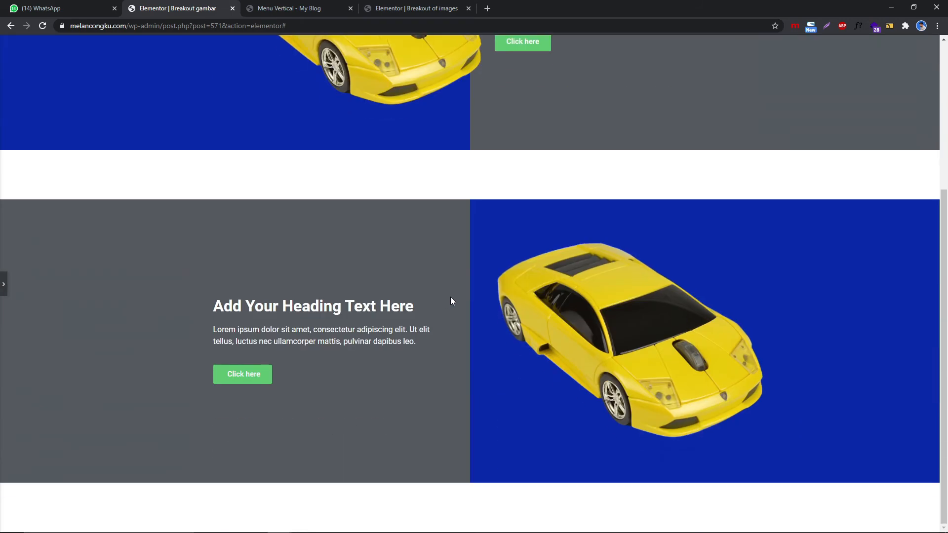
left_click(4, 285)
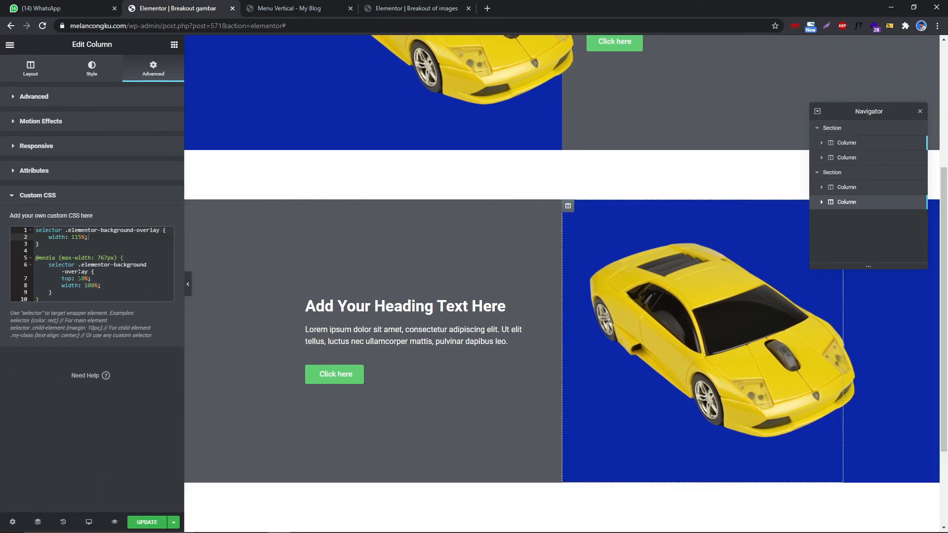
- Add "left: -15%;" below the 115% width in the main overlay rule of the duplicated car column's custom CSS
left_click(90, 244)
key("Return")
type("left:")
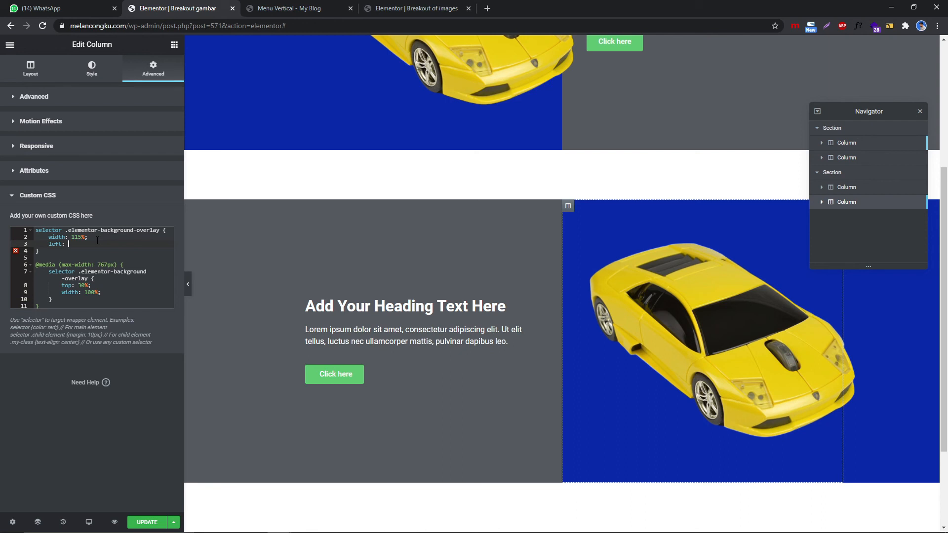
type("-0")
type("15%")
type(";")
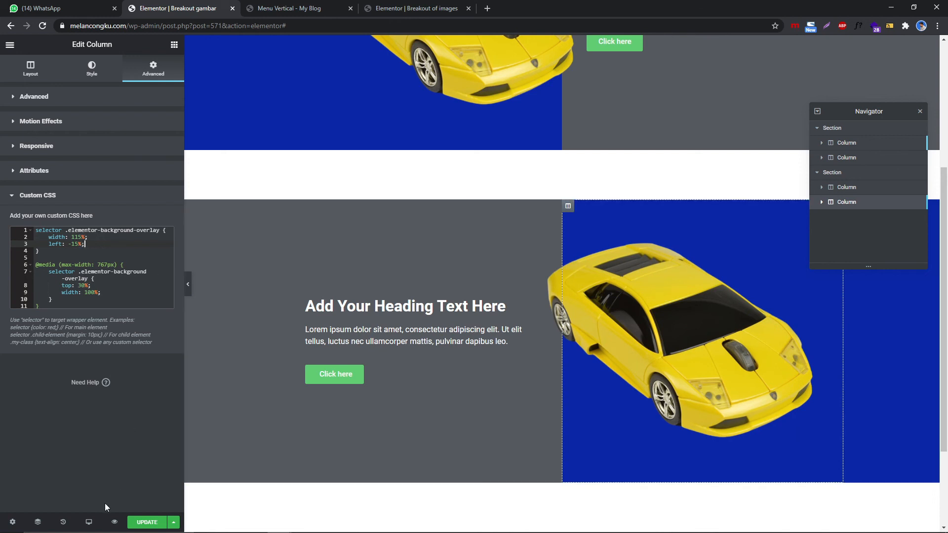
- Check the duplicated section in tablet and mobile modes, and change the media query's overlay top value to -30%
mouse_move(89, 522)
left_click(89, 479)
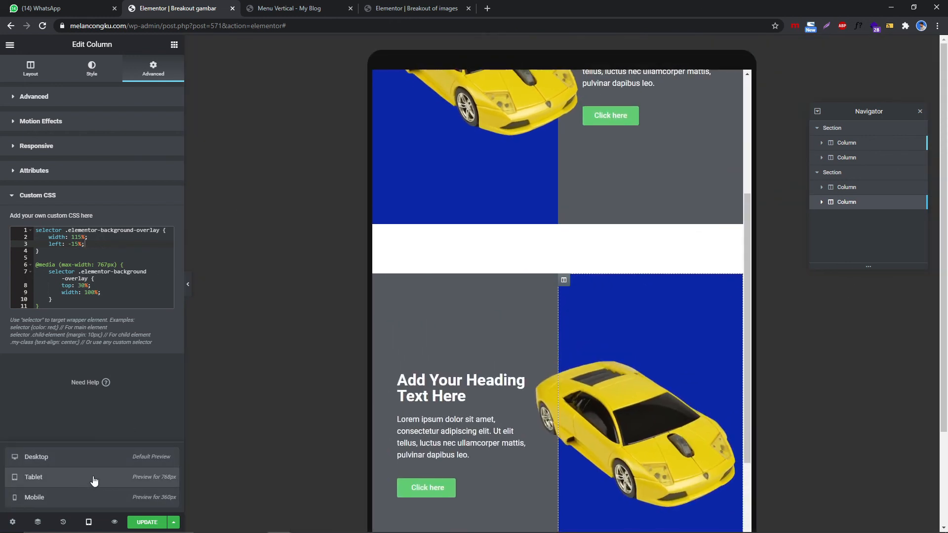
left_click(89, 497)
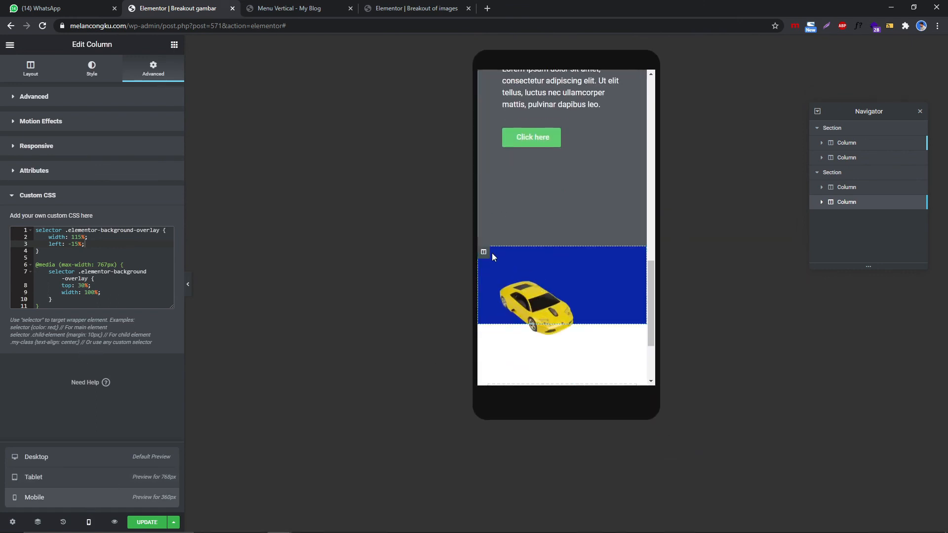
left_click(140, 282)
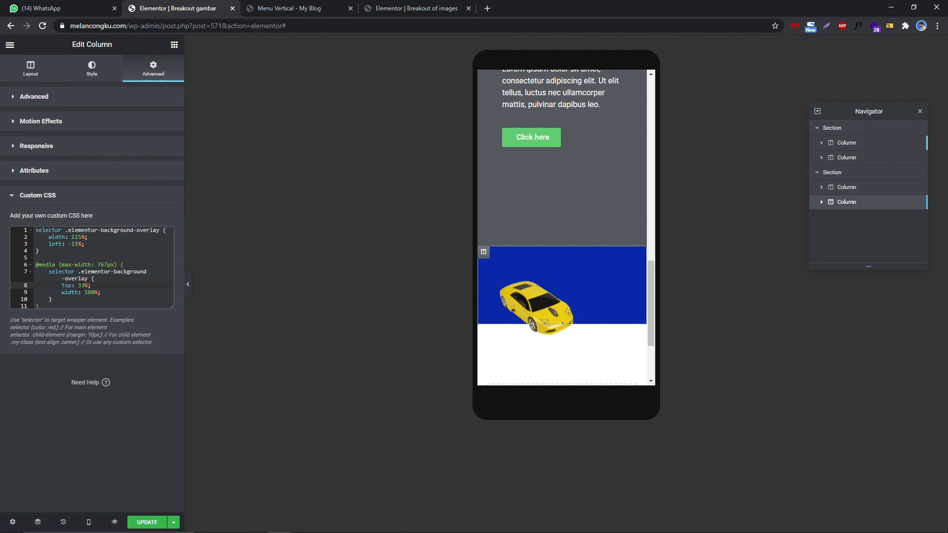
left_click(79, 285)
type("-")
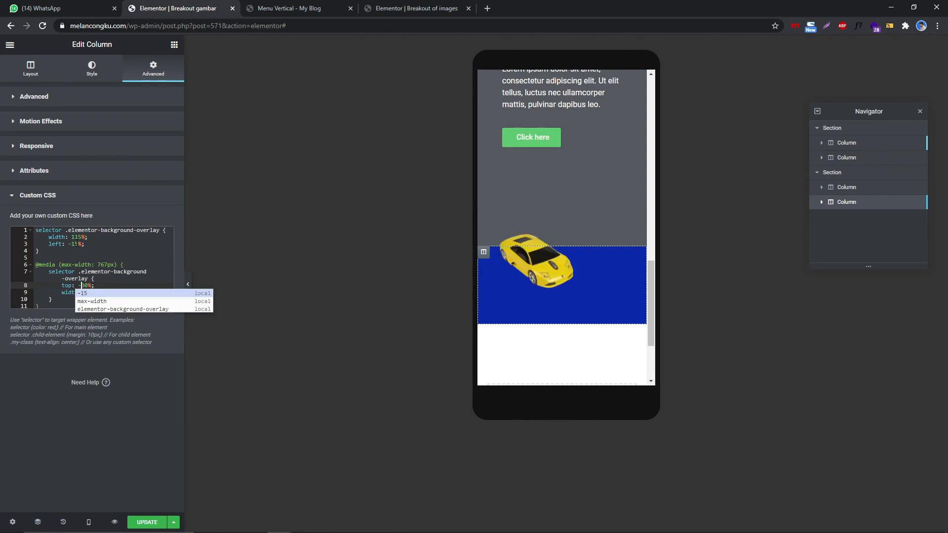
left_click(111, 285)
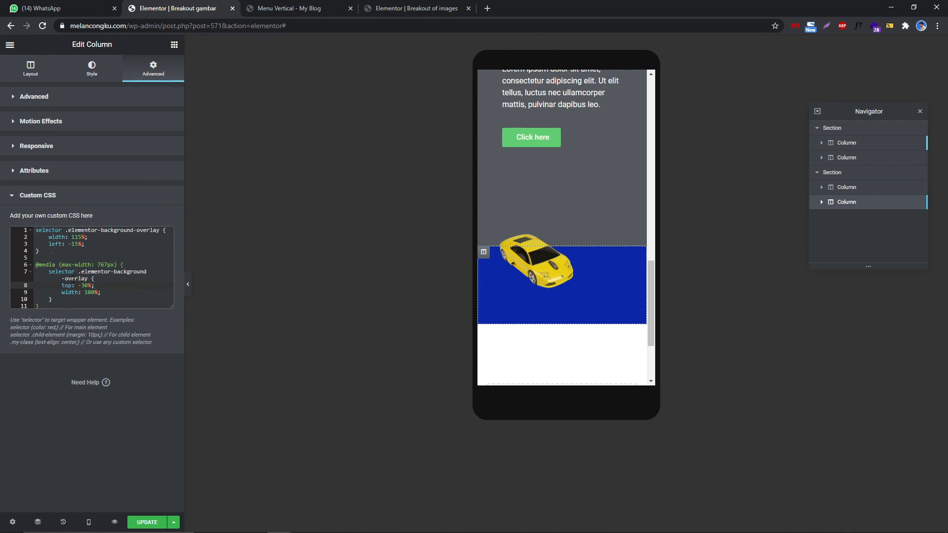
- Add the line "left;0" between the top and width lines of the media query's overlay rule
key("Return")
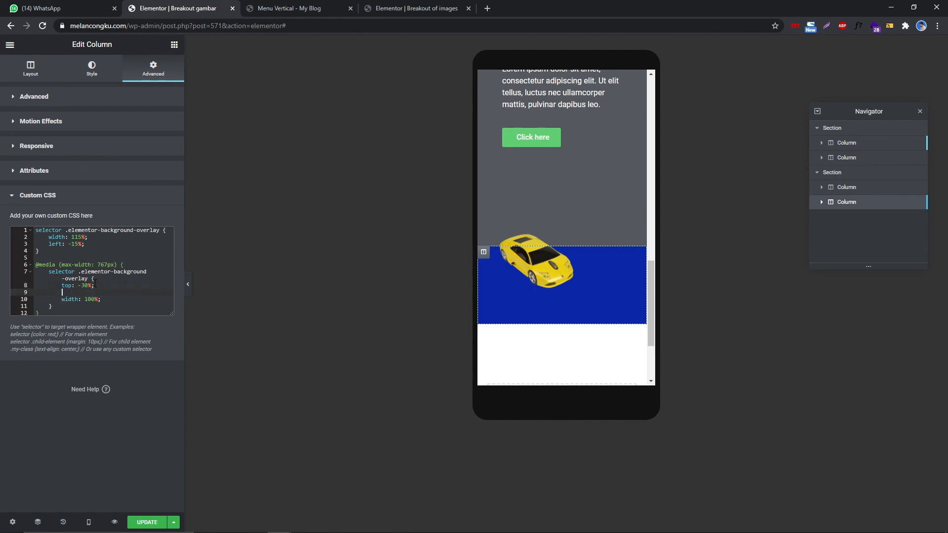
type("left")
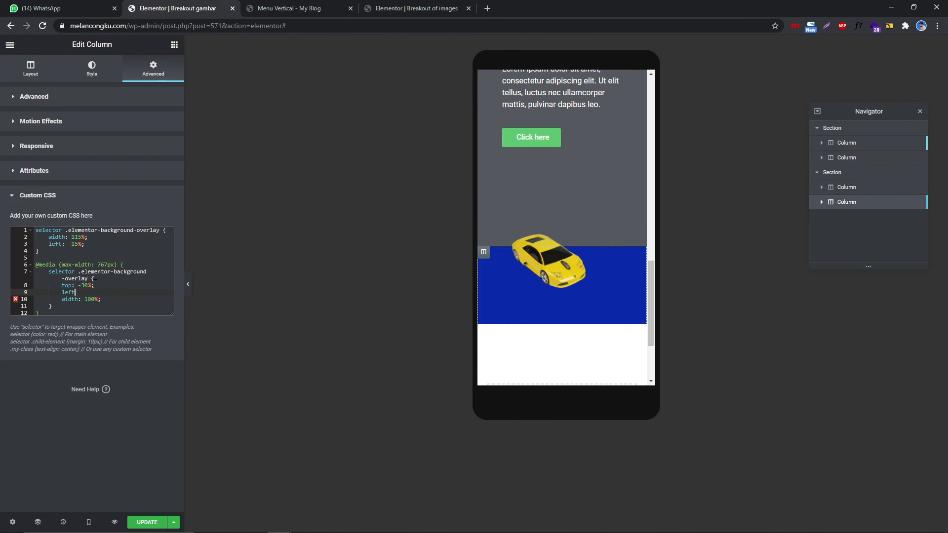
type(";")
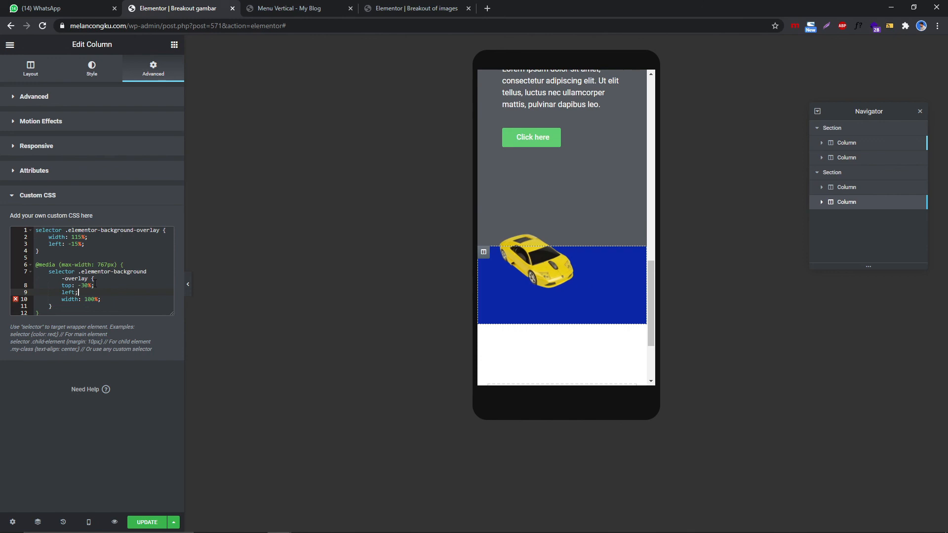
type("0")
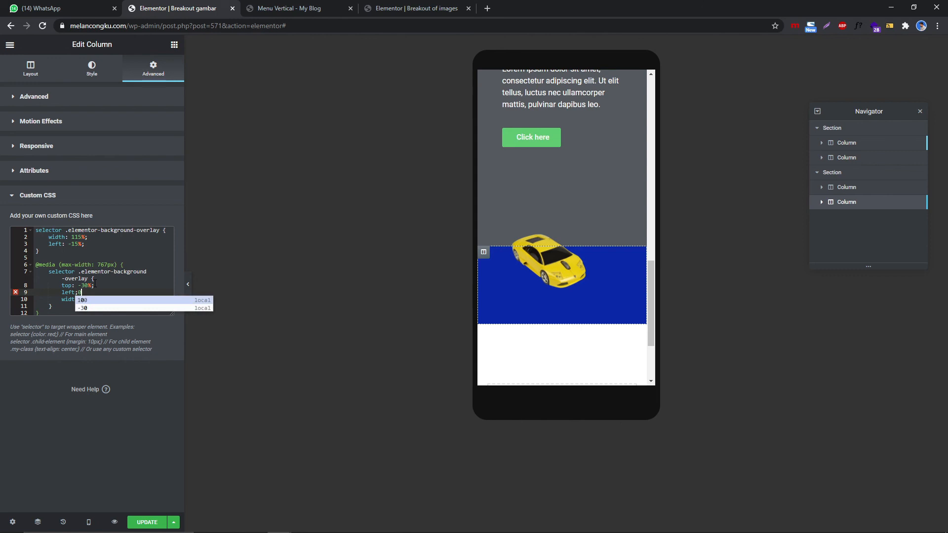
left_click(119, 285)
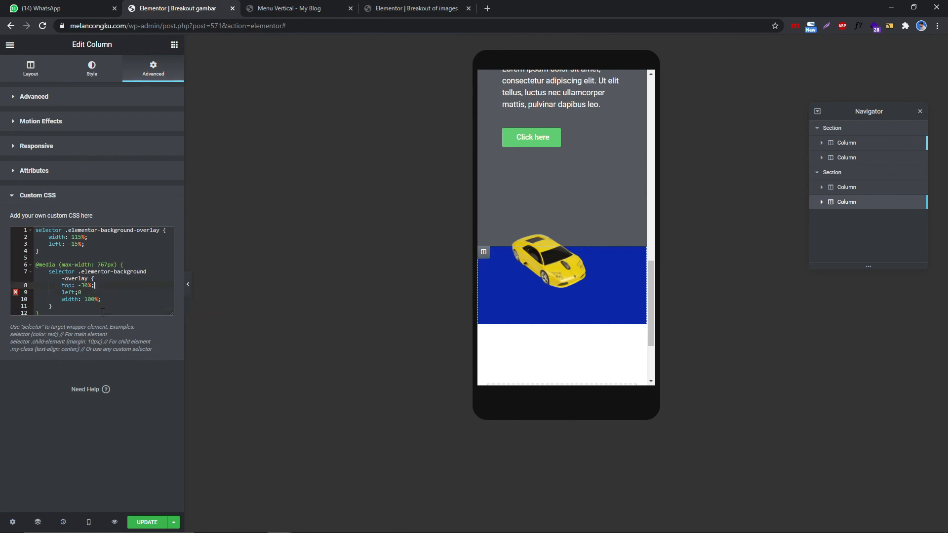
left_click(139, 299)
- Examine both sections in the mobile preview, with and without the editing panel, and return to desktop mode
left_click(188, 286)
scroll(482, 272, "up", 2)
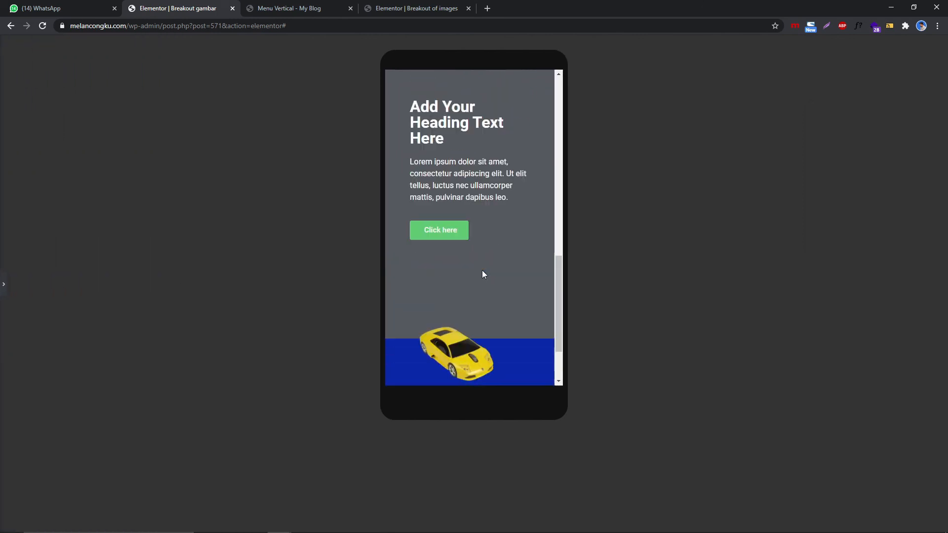
left_click(2, 286)
scroll(589, 224, "down", 2)
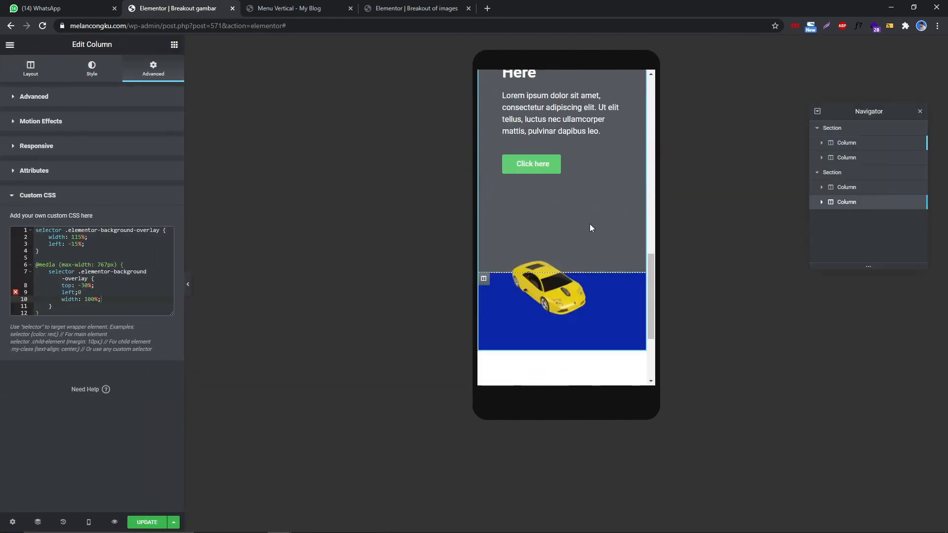
scroll(589, 224, "up", 3)
scroll(543, 198, "down", 3)
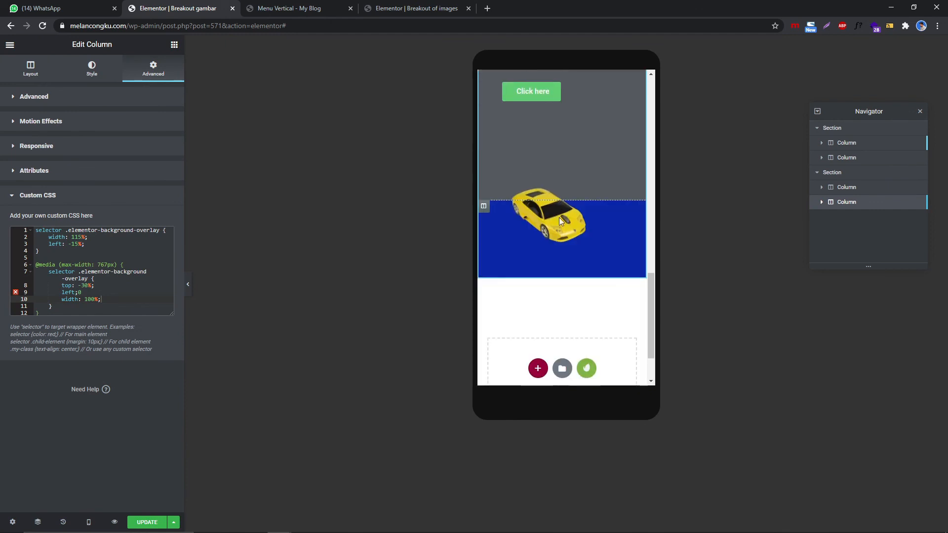
scroll(561, 210, "up", 5)
scroll(563, 202, "down", 2)
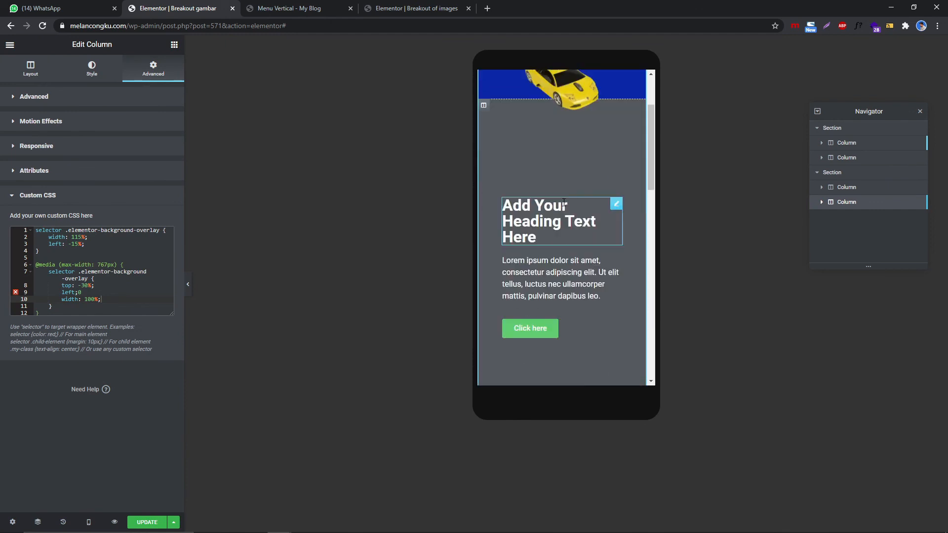
scroll(482, 152, "up", 1)
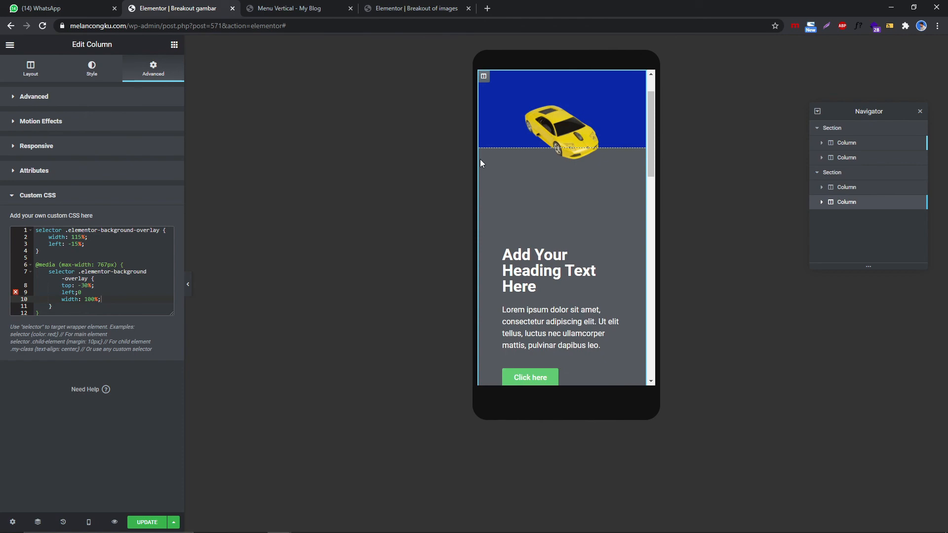
left_click(88, 522)
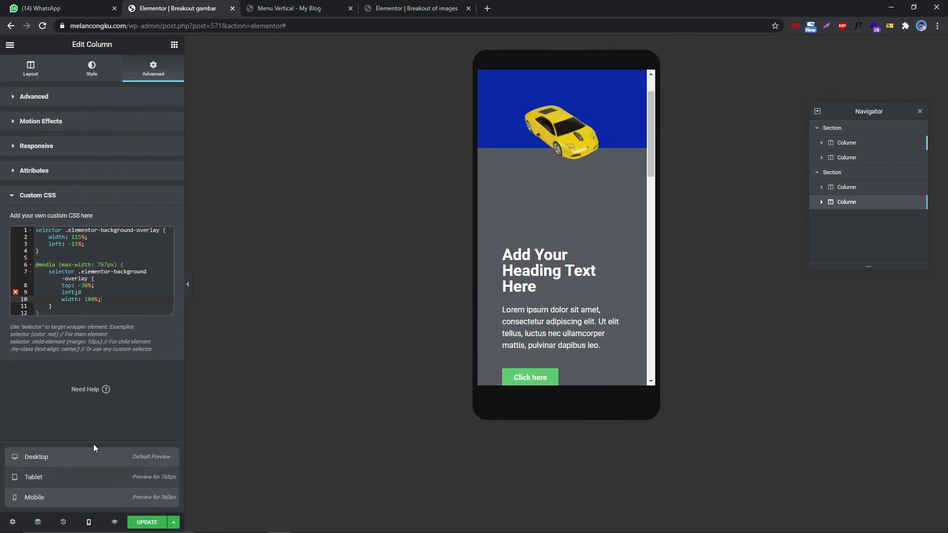
left_click(94, 455)
scroll(586, 322, "down", 4)
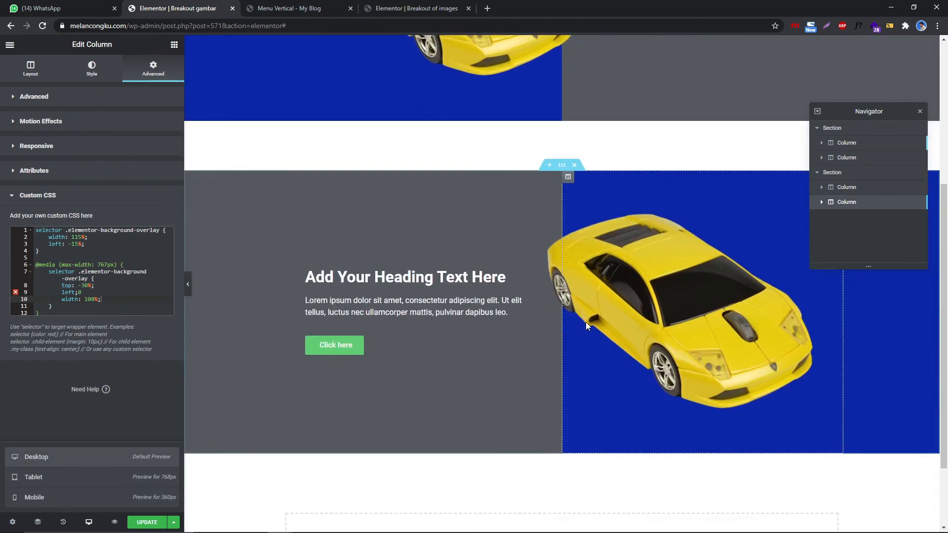
- Compare the sections on the "Breakout of images" page with both sections on the "Breakout gambar" page
left_click(429, 9)
scroll(556, 288, "down", 3)
scroll(556, 288, "up", 3)
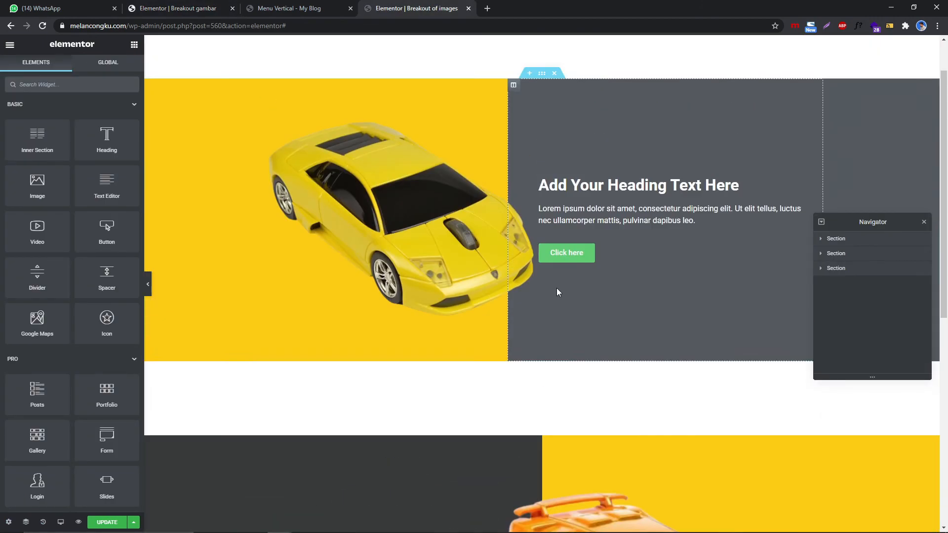
scroll(556, 288, "down", 4)
left_click(291, 8)
left_click(380, 6)
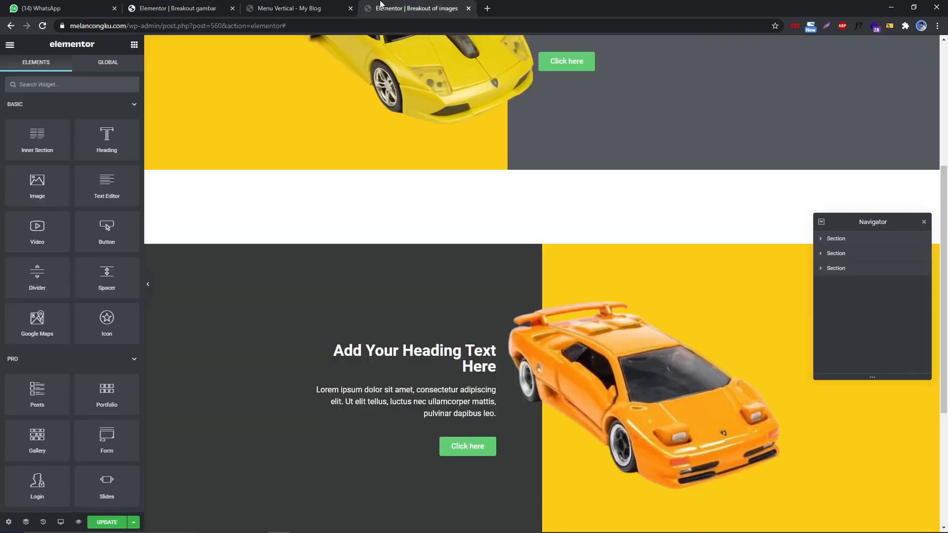
scroll(528, 290, "down", 3)
scroll(528, 290, "up", 2)
left_click(200, 6)
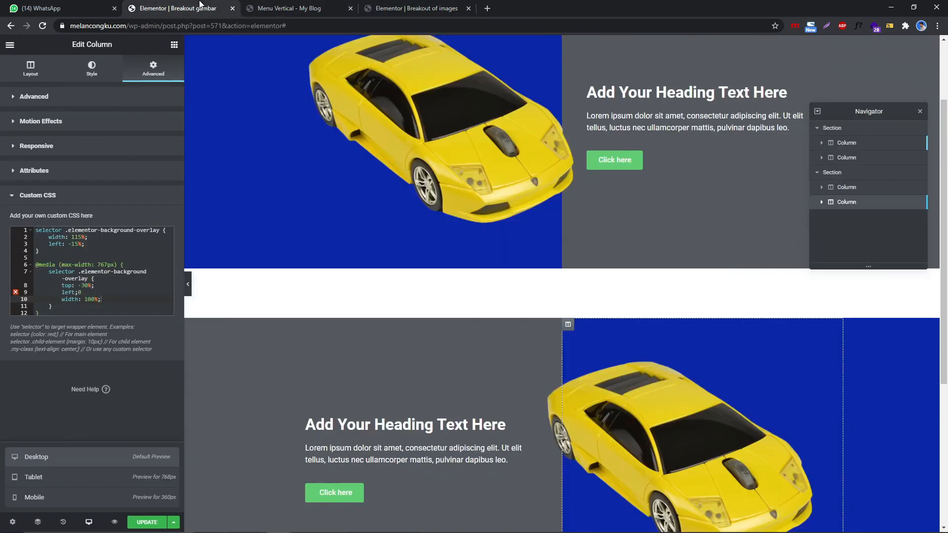
scroll(431, 308, "down", 4)
scroll(438, 302, "up", 5)
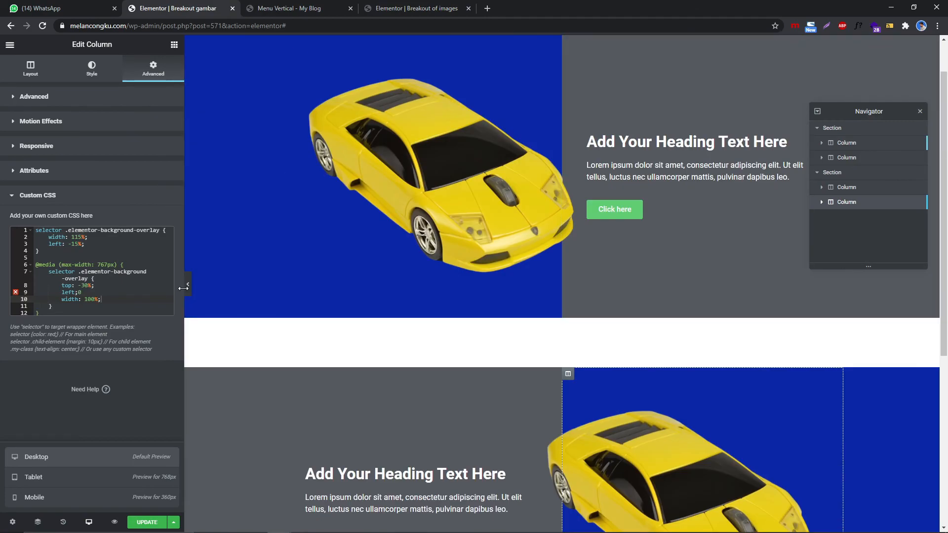
scroll(514, 304, "down", 5)
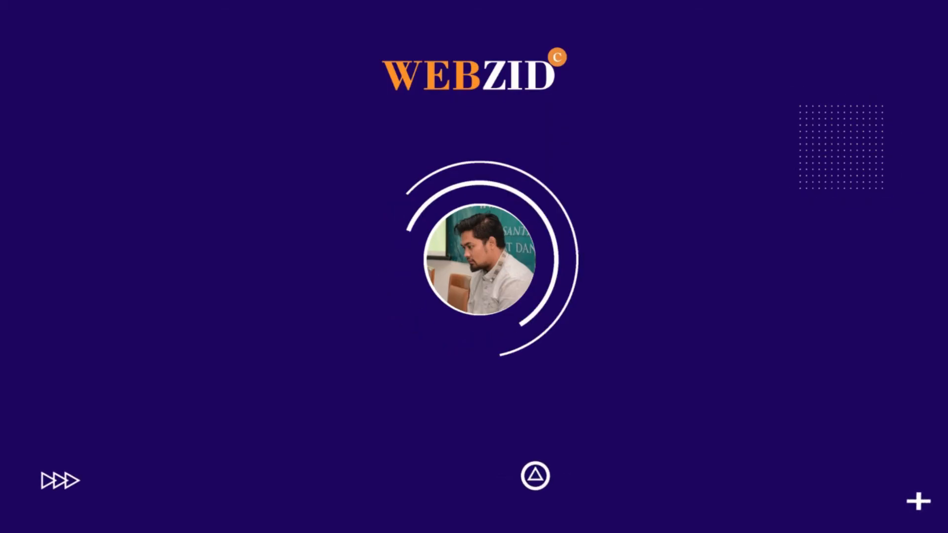